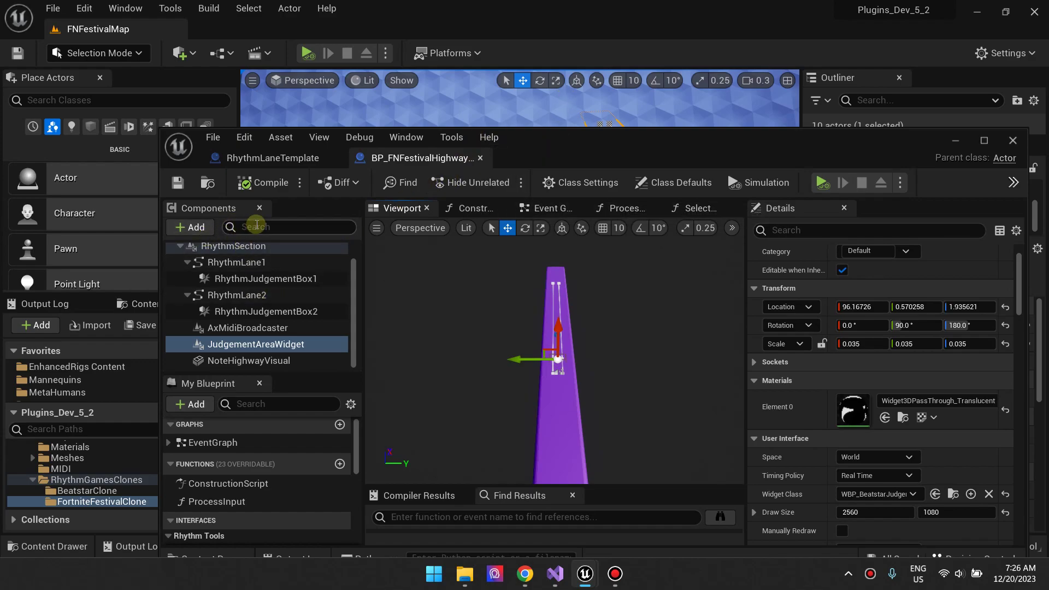
pyautogui.click(191, 227)
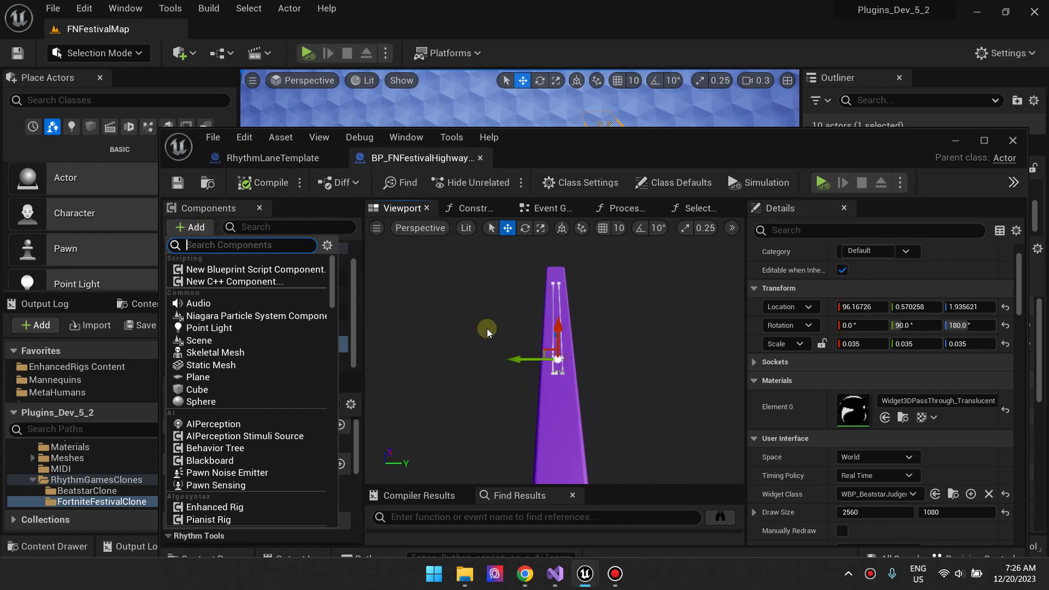
pyautogui.write('Child')
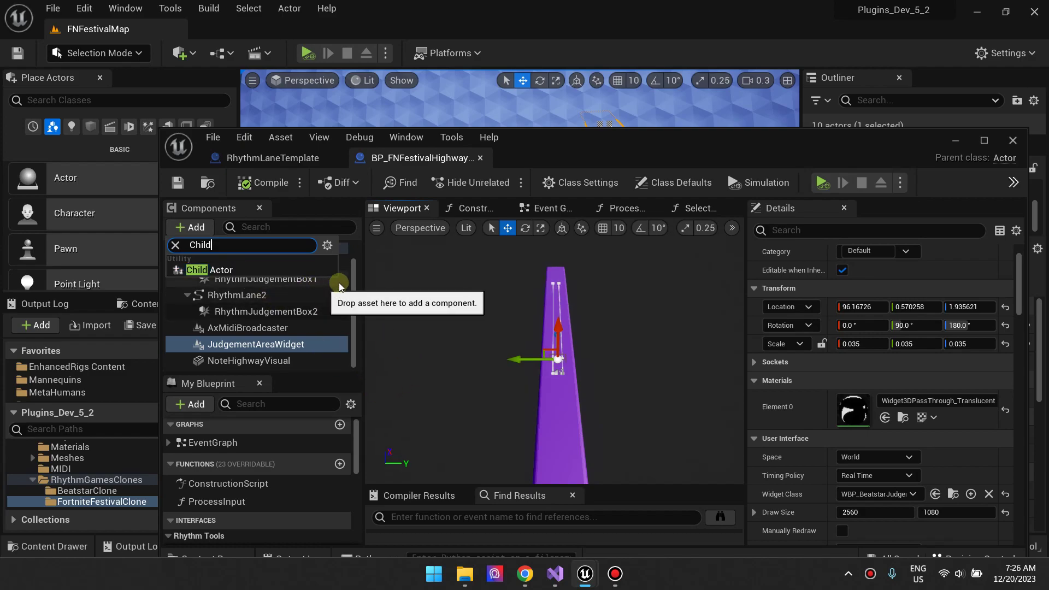
pyautogui.moveTo(599, 365); pyautogui.dragTo(583, 381, button='right')
pyautogui.press('w')
pyautogui.press('a')
pyautogui.press('w')
pyautogui.press('d')
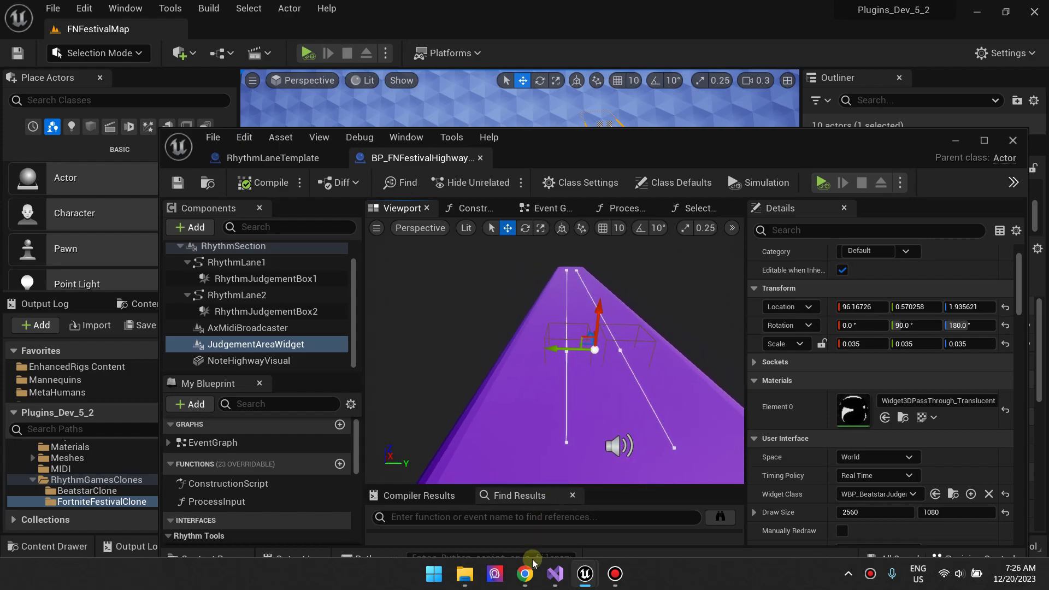
# Switch to Chrome, compare the Fortnite Festival highway image with the Midi Engine: Rhythm Tools Bundle page, and return to Unreal Editor
pyautogui.click(525, 573)
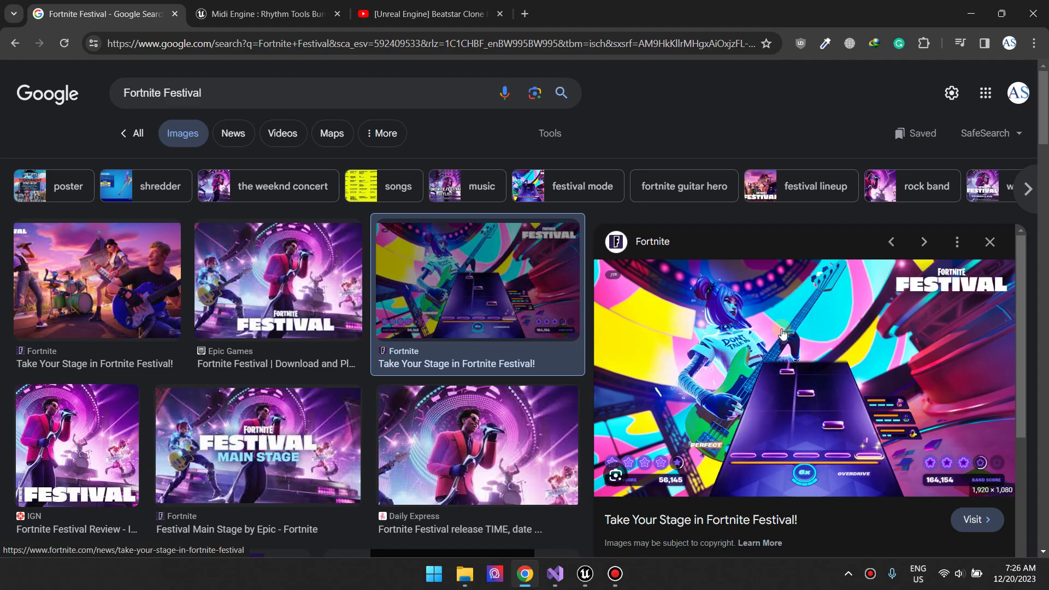
pyautogui.click(268, 13)
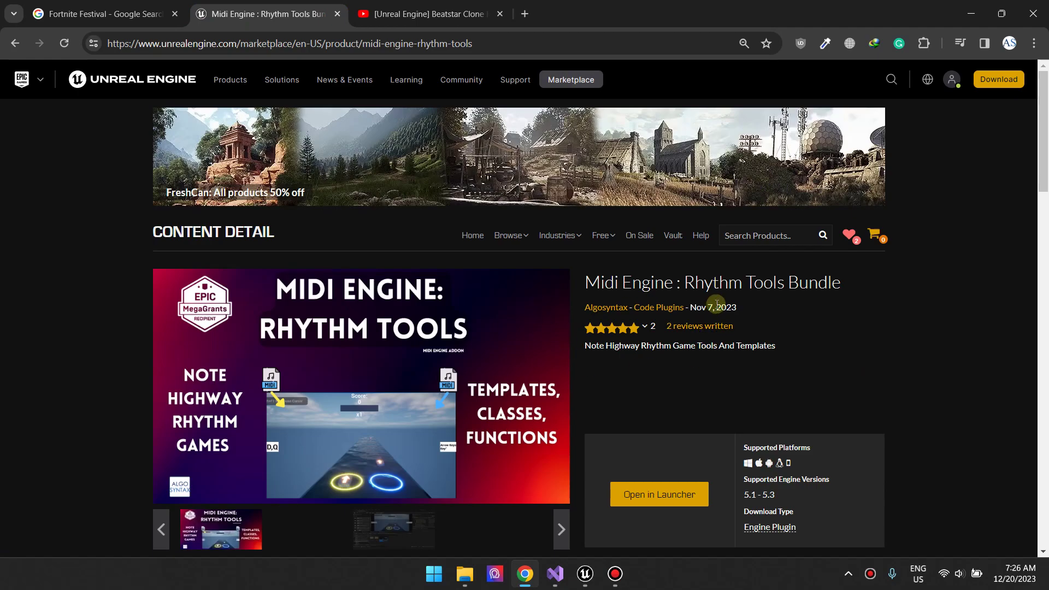
pyautogui.click(109, 14)
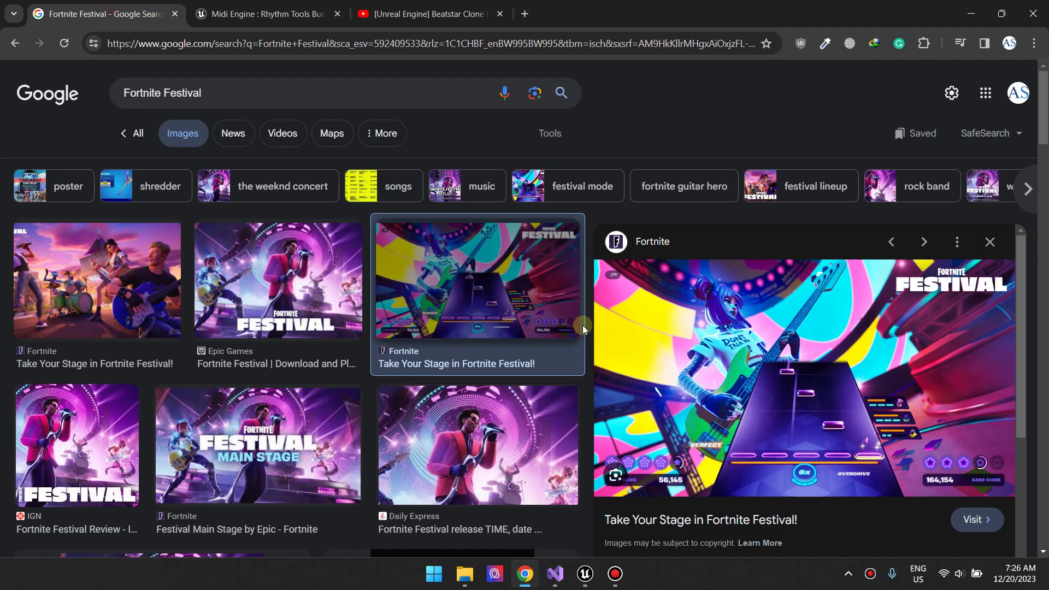
pyautogui.click(268, 14)
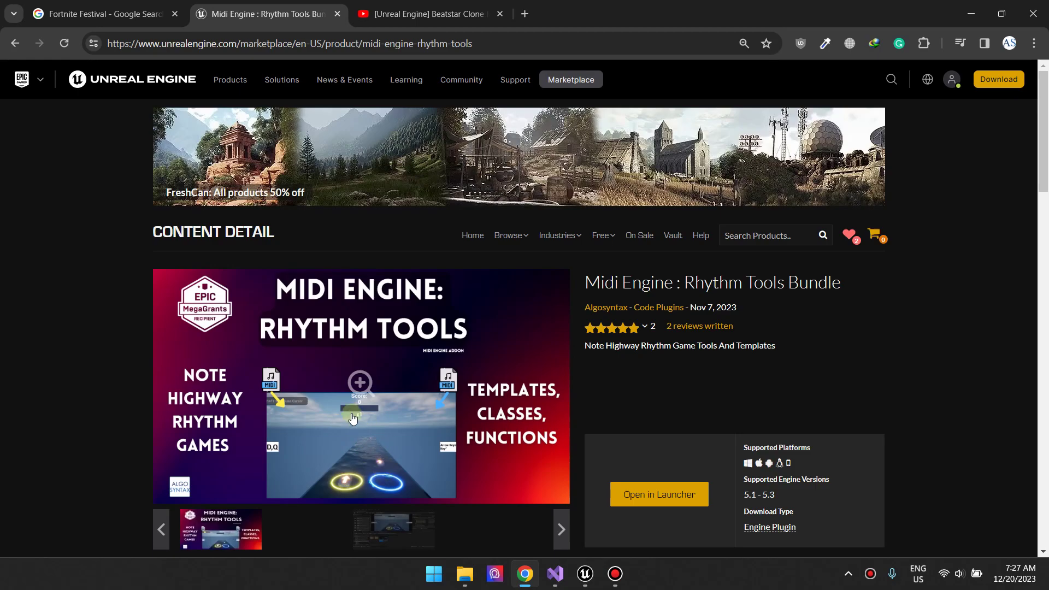
pyautogui.click(972, 13)
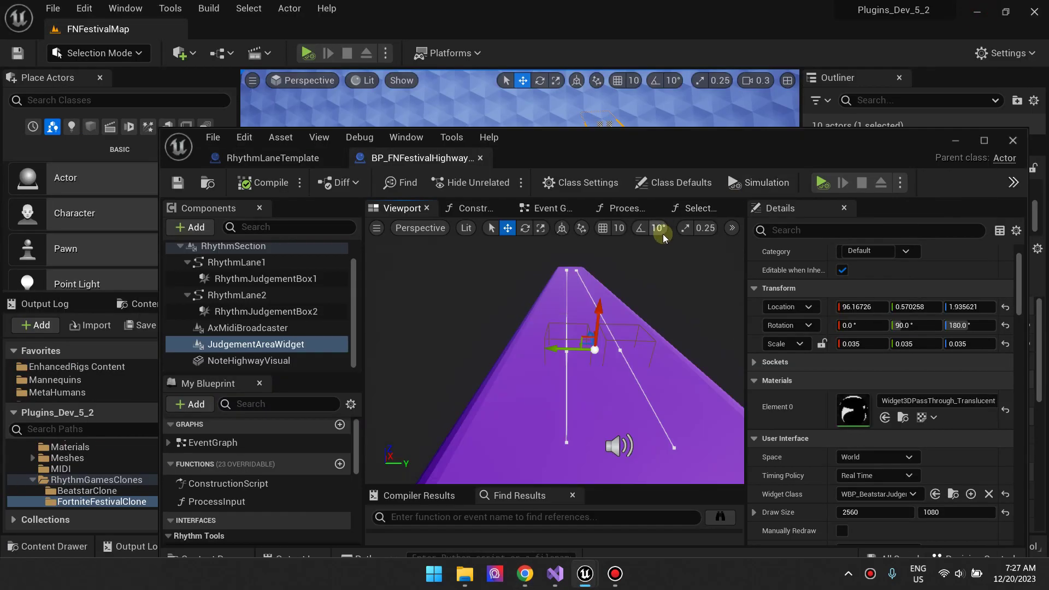
# Examine RhythmLane1 with its RhythmJudgementBox1, and RhythmJudgementBox2 under RhythmLane2, in the highway blueprint
pyautogui.click(236, 262)
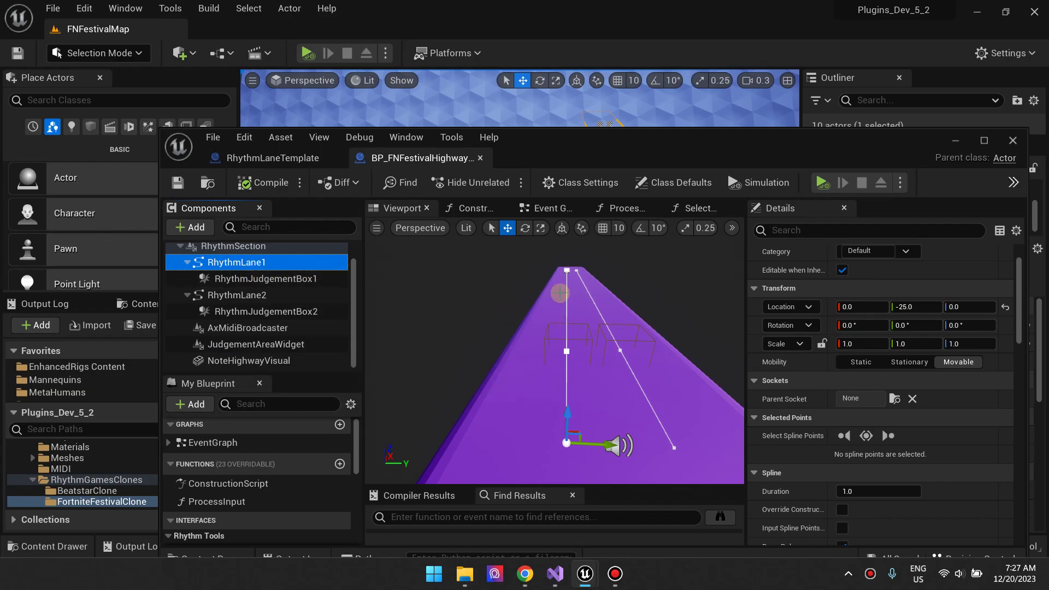
pyautogui.click(265, 279)
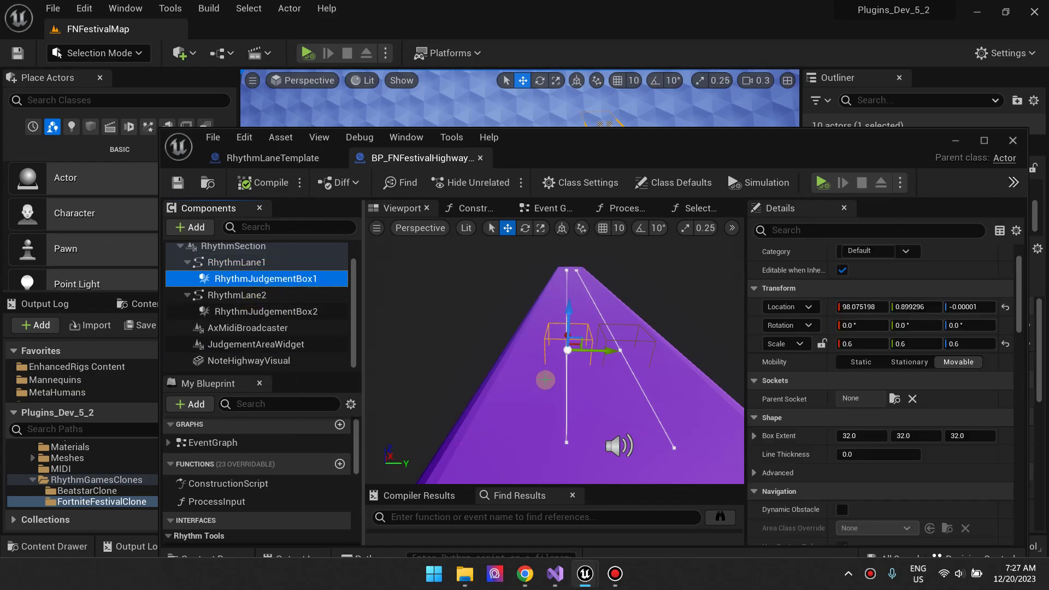
pyautogui.click(228, 264)
pyautogui.click(236, 278)
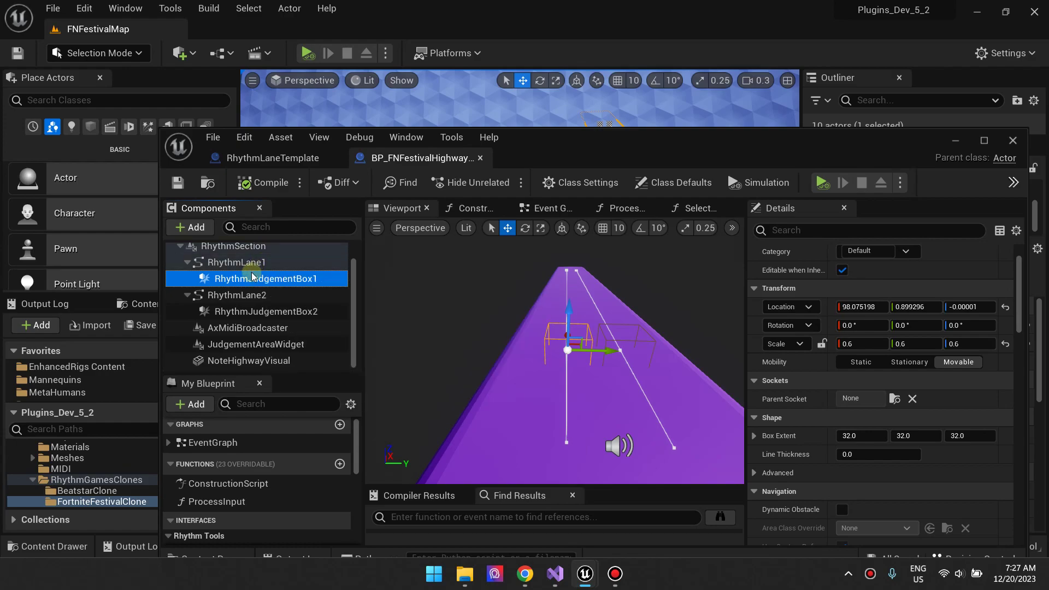
pyautogui.click(236, 262)
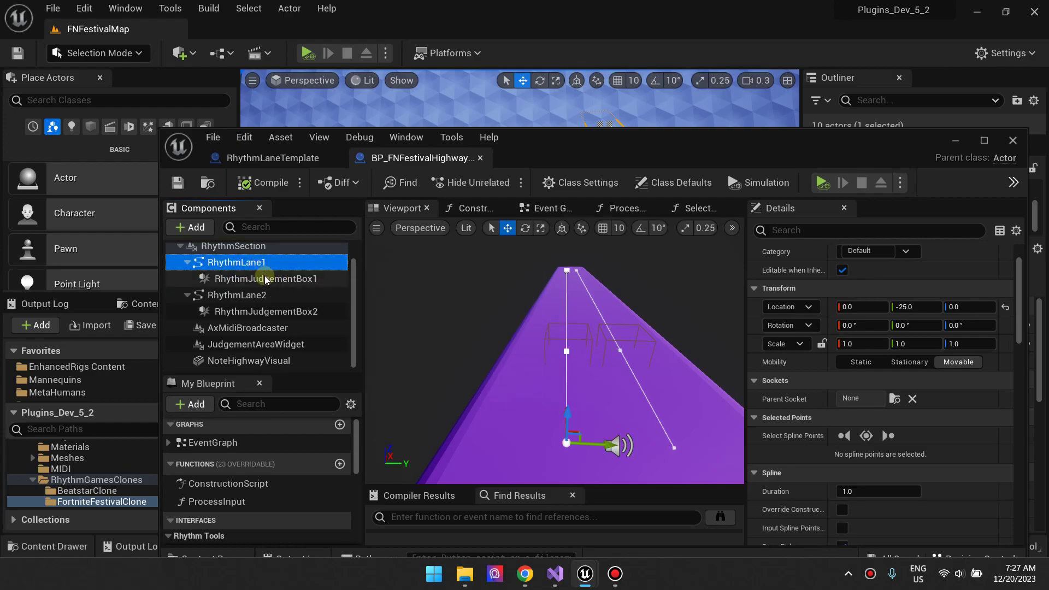
pyautogui.click(257, 278)
pyautogui.click(265, 269)
pyautogui.click(266, 278)
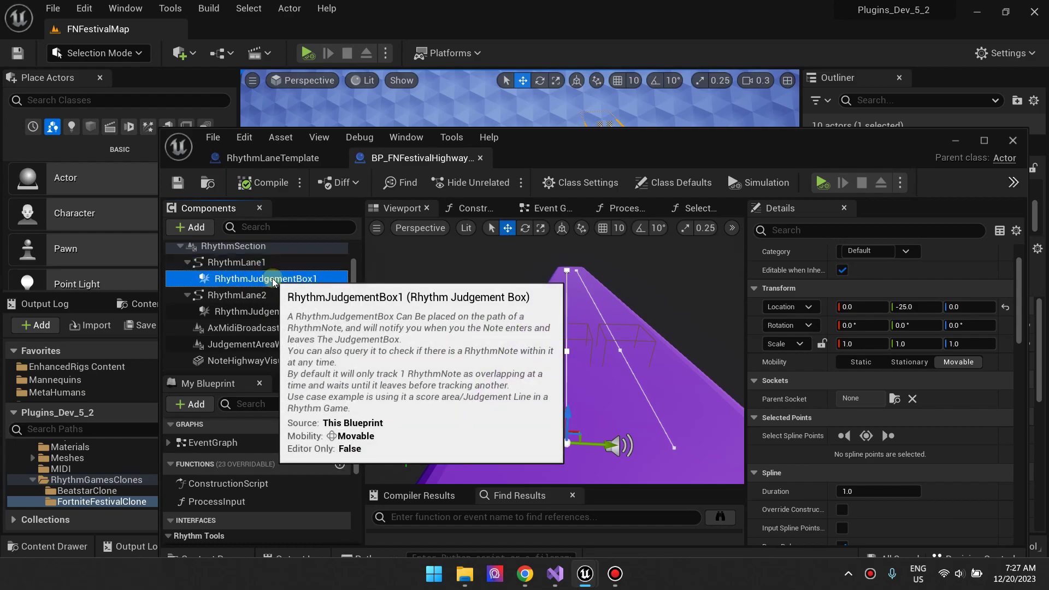
pyautogui.click(261, 311)
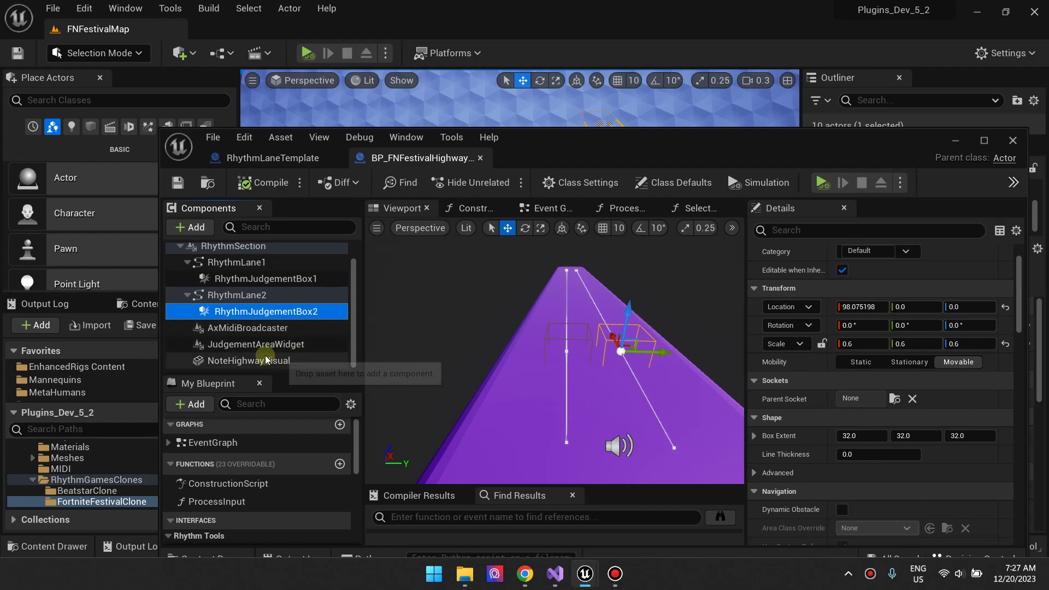
# Duplicate the RhythmLane1 component in the highway blueprint
pyautogui.click(264, 264)
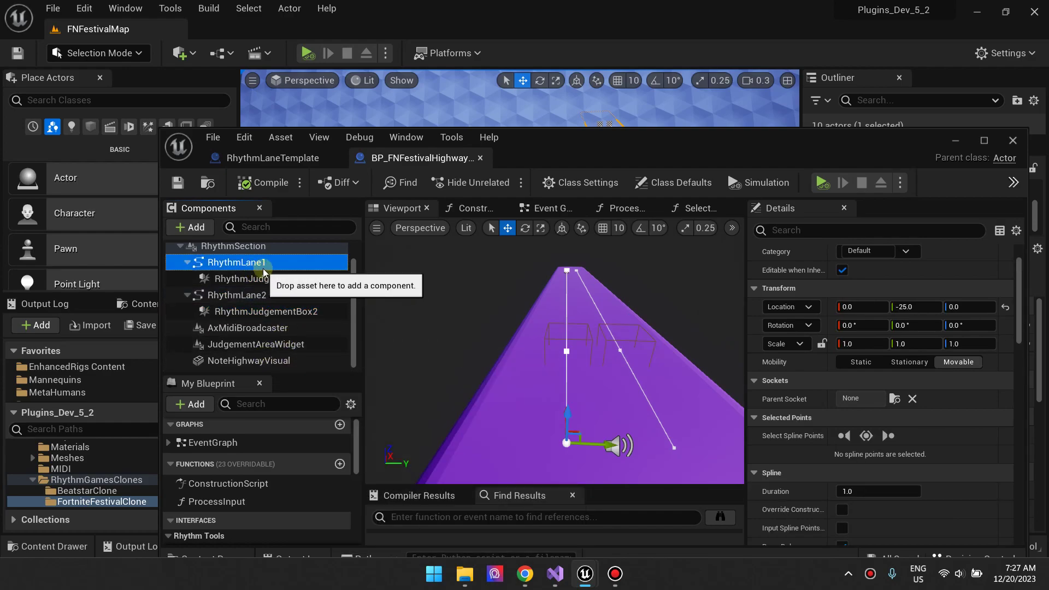
pyautogui.rightClick(263, 272)
pyautogui.click(306, 344)
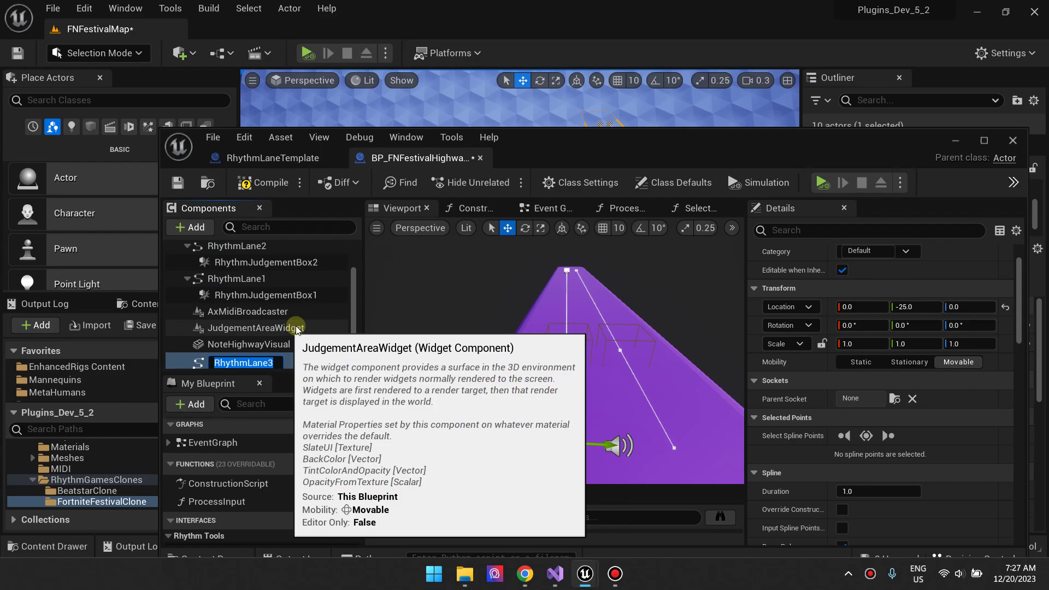
# Duplicate RhythmJudgementBox2 and attach the copy to the duplicated rhythm lane
pyautogui.click(266, 295)
pyautogui.click(266, 263)
pyautogui.rightClick(288, 269)
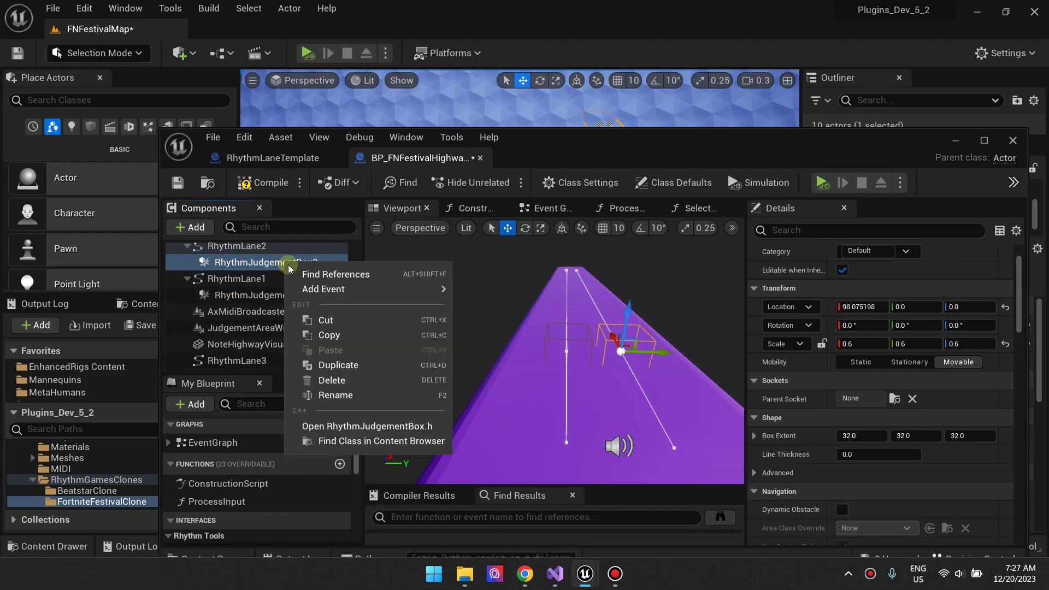
pyautogui.click(324, 364)
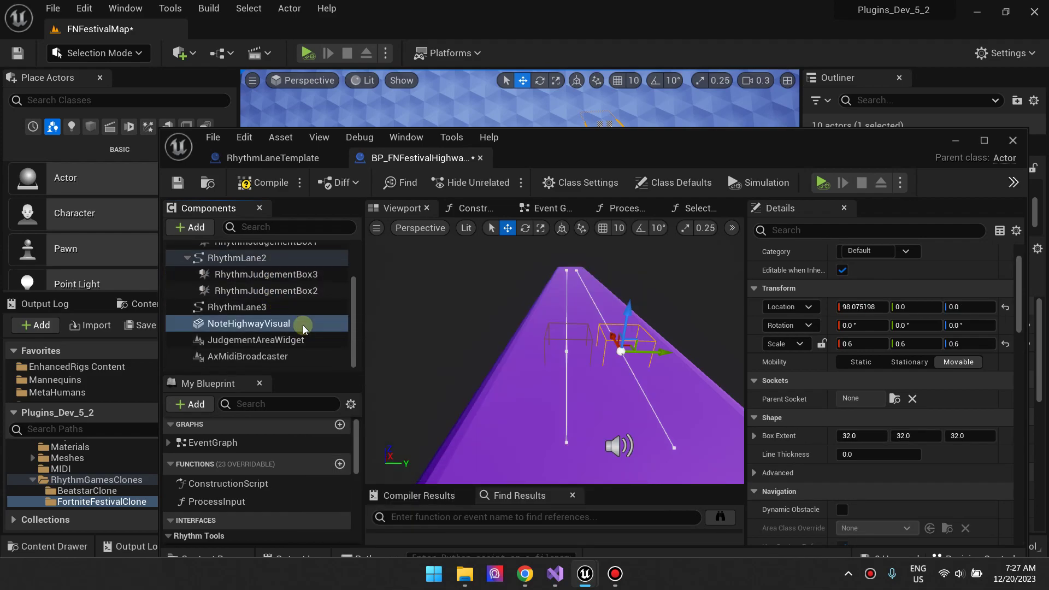
pyautogui.moveTo(268, 274); pyautogui.dragTo(257, 308)
# Move the duplicated rhythm lane sideways off the highway to about Y -125
pyautogui.click(526, 351)
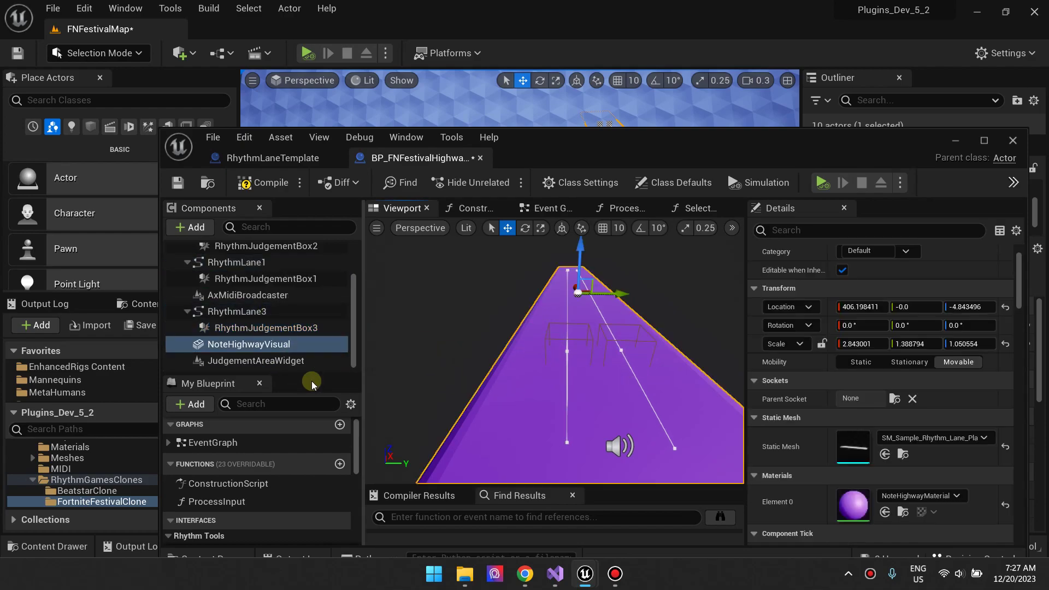
pyautogui.click(237, 311)
pyautogui.moveTo(600, 440); pyautogui.dragTo(377, 421)
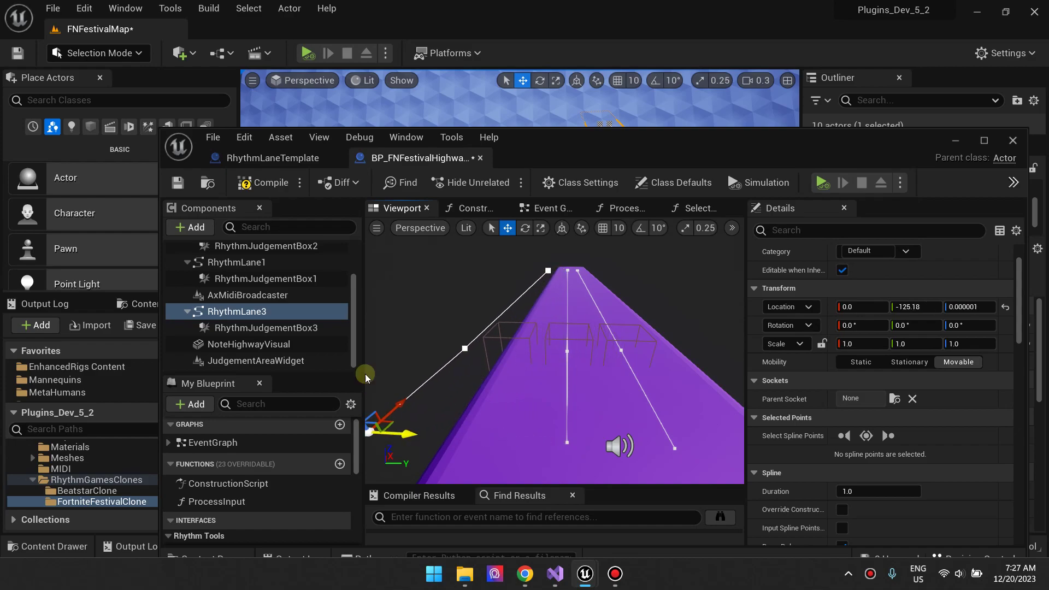
# Reset the location of the duplicated judgement box to its default
pyautogui.click(263, 328)
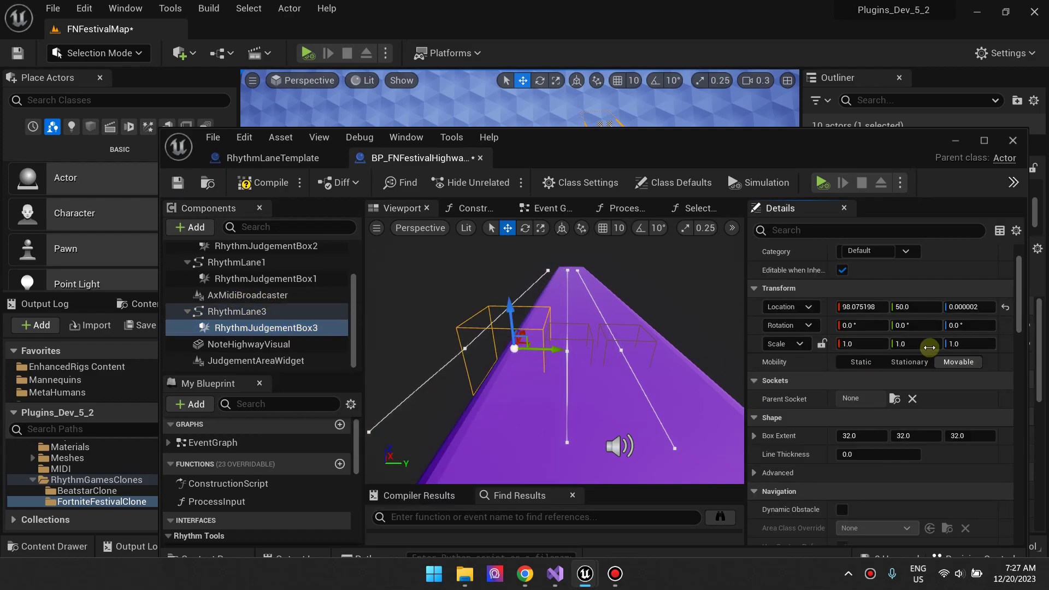
pyautogui.click(1005, 307)
pyautogui.scroll(-3, 441, 381)
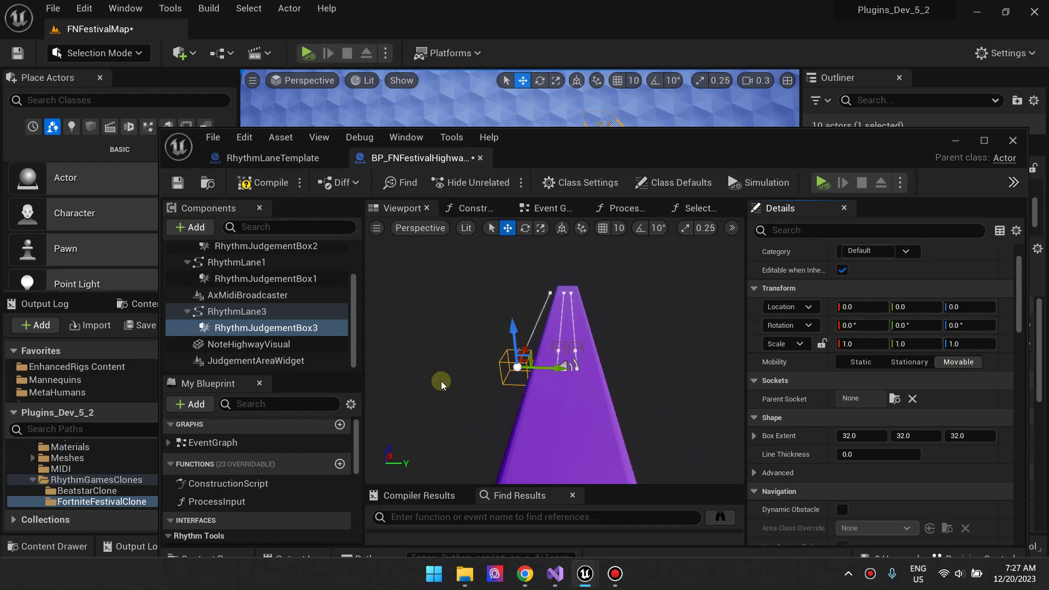
pyautogui.scroll(4, 441, 381)
pyautogui.scroll(-2, 459, 380)
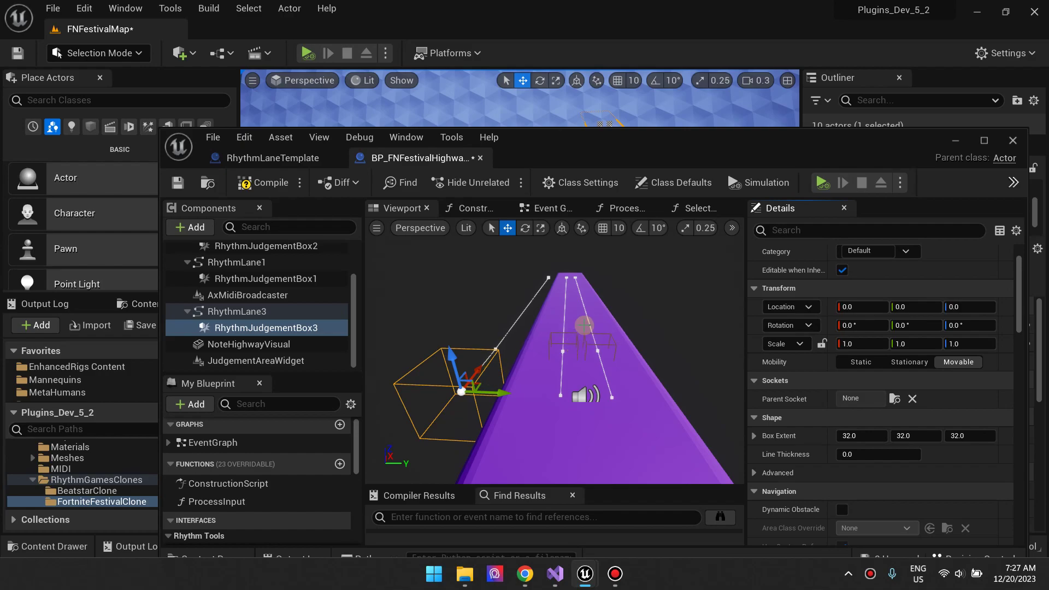
# Delete the duplicated rhythm lane together with its judgement box
pyautogui.click(243, 344)
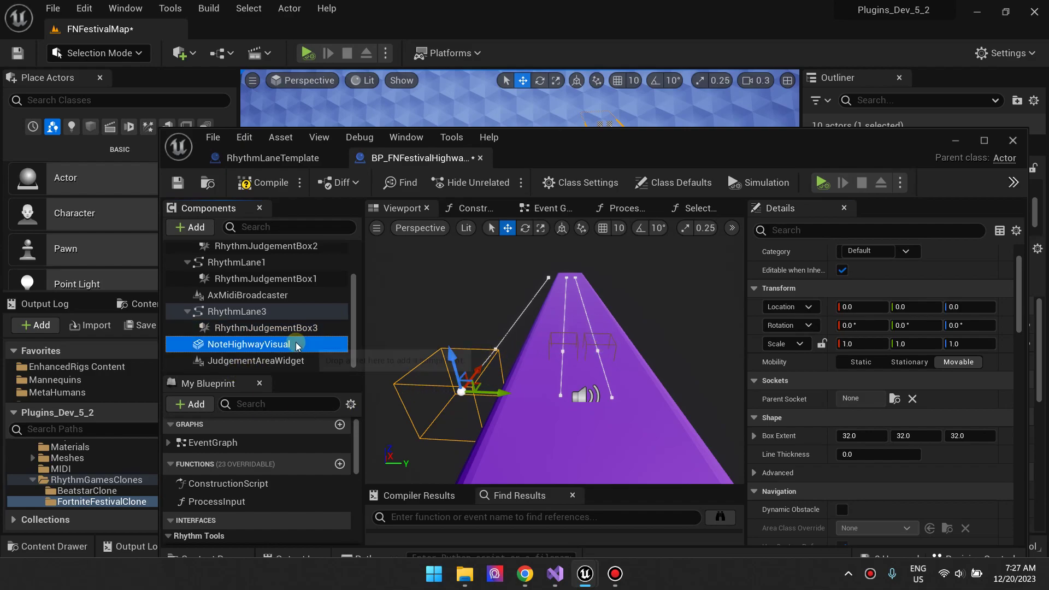
pyautogui.click(254, 299)
pyautogui.click(266, 313)
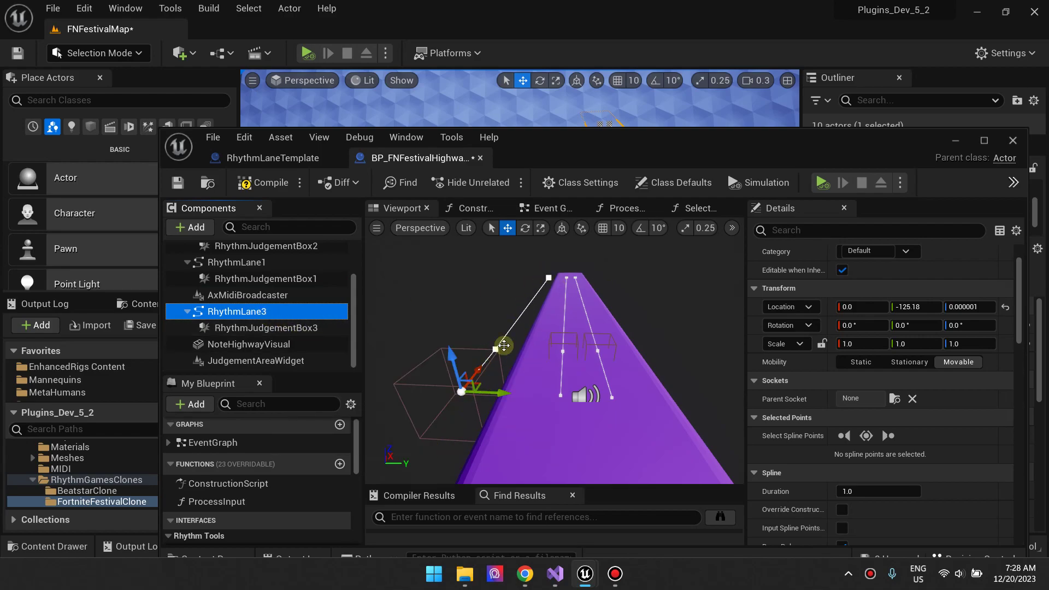
pyautogui.click(277, 329)
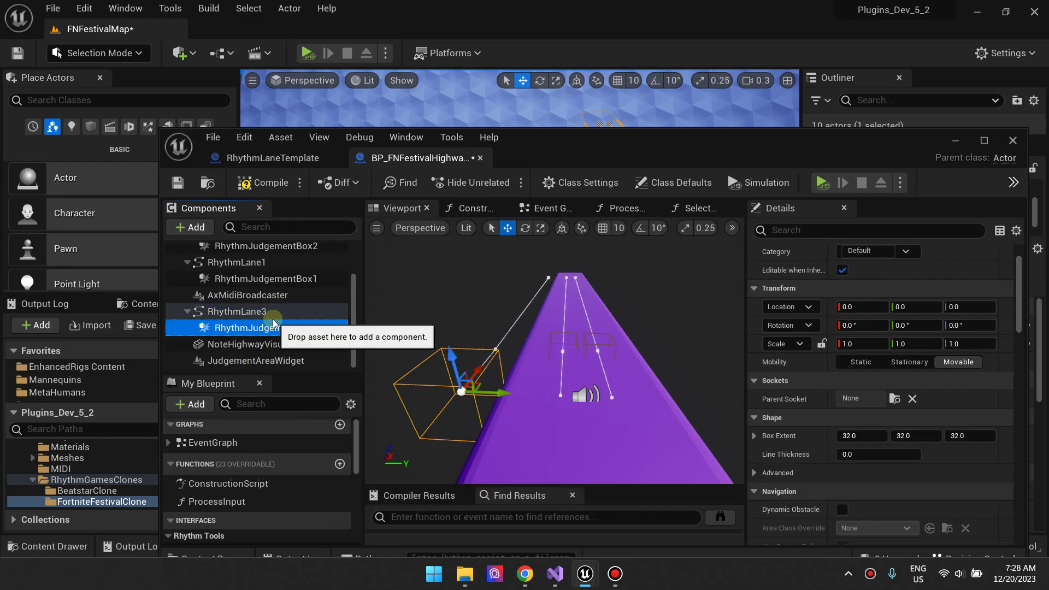
pyautogui.click(276, 314)
pyautogui.keyDown('ctrl'); pyautogui.click(312, 328); pyautogui.keyUp('ctrl')
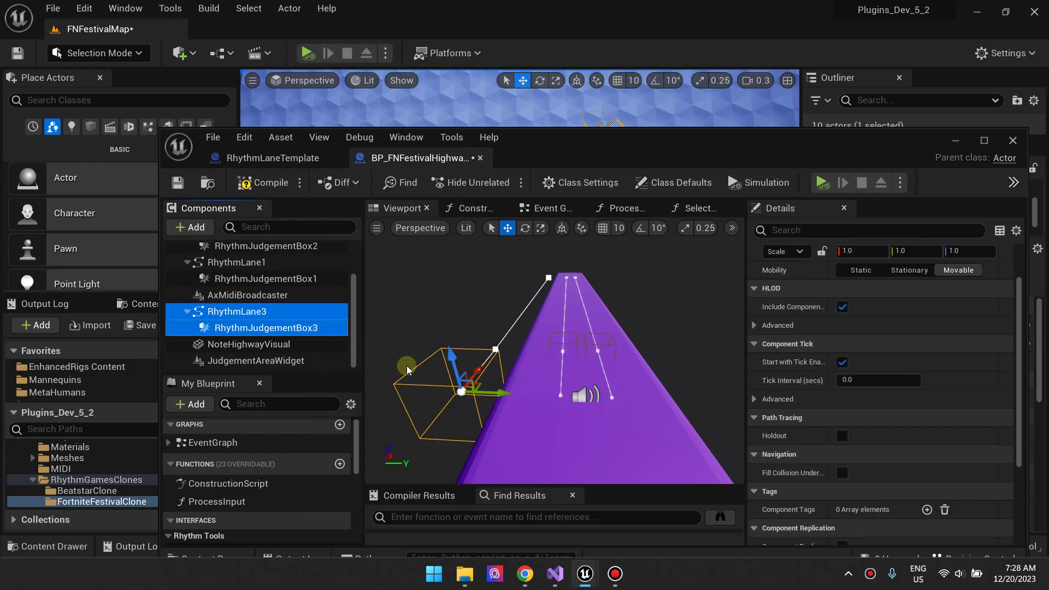
pyautogui.press('Delete')
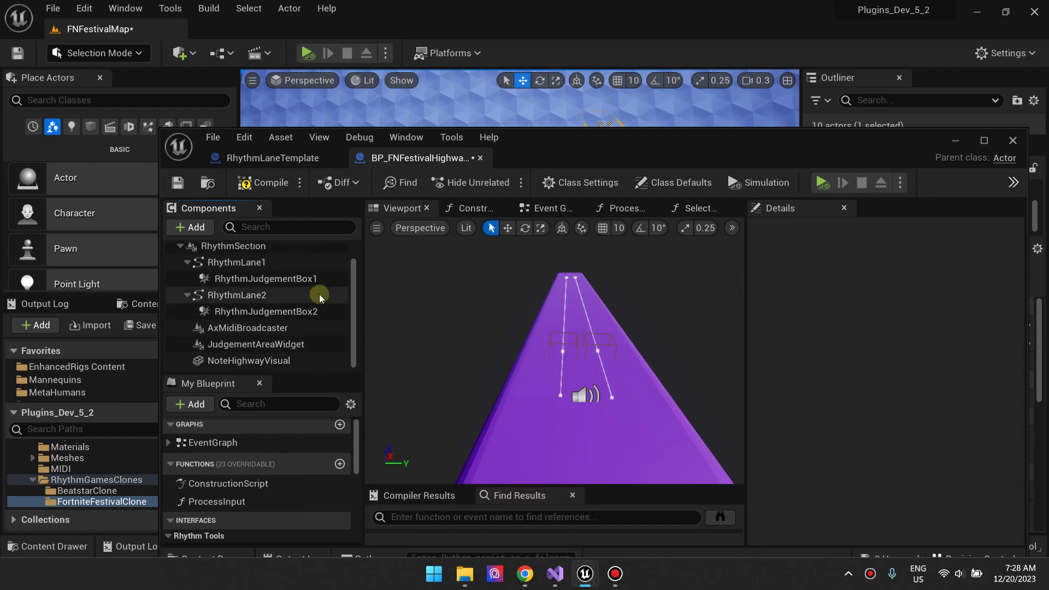
# Examine TheSpline, RhythmJudgementBox and Plane in the RhythmLaneTemplate blueprint, and return to BP_FNFestivalHighwayTemplate
pyautogui.click(299, 166)
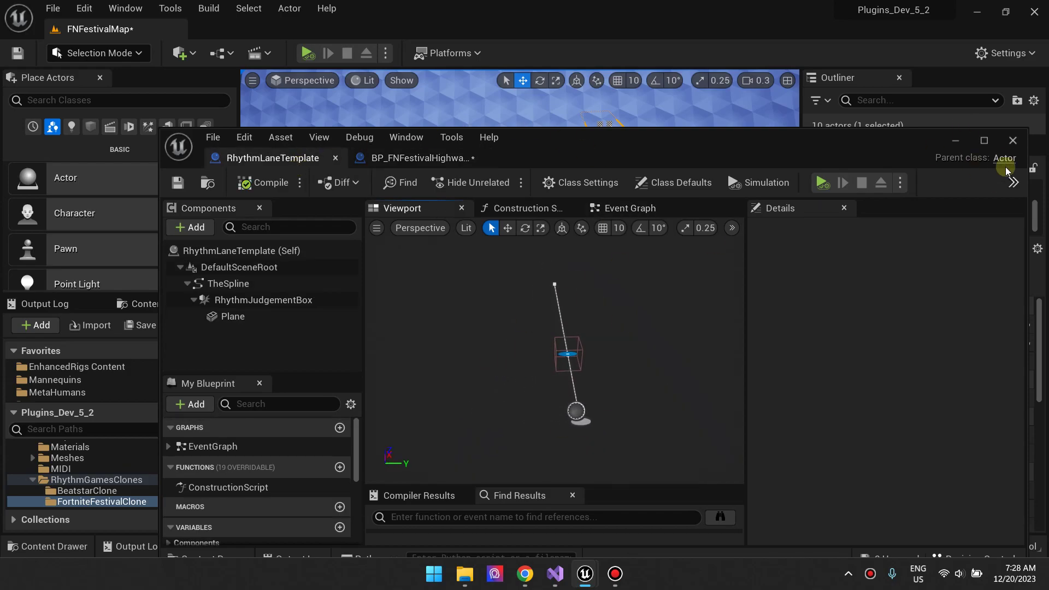
pyautogui.click(240, 283)
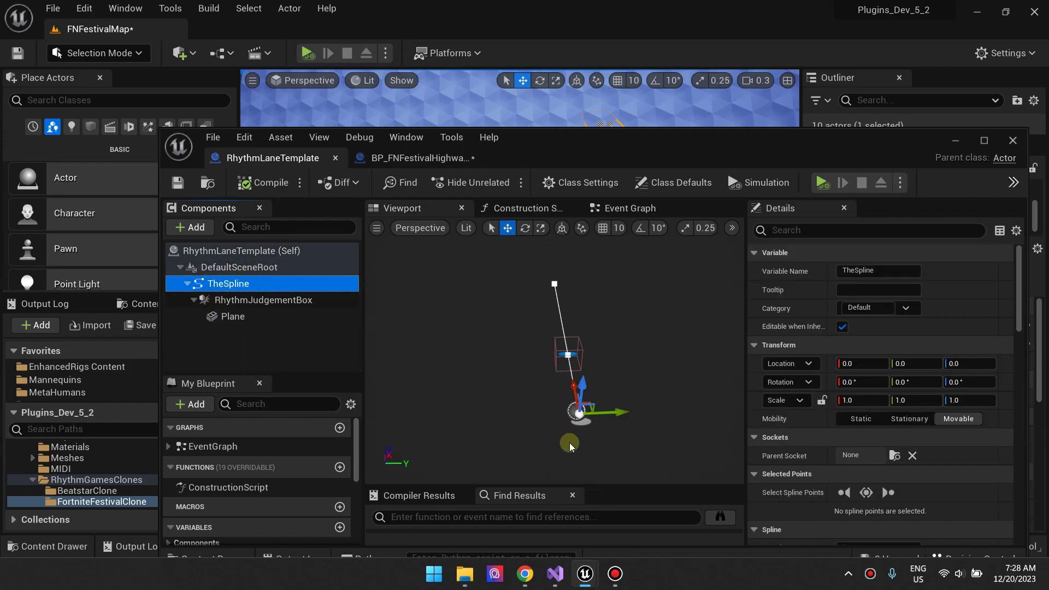
pyautogui.click(257, 300)
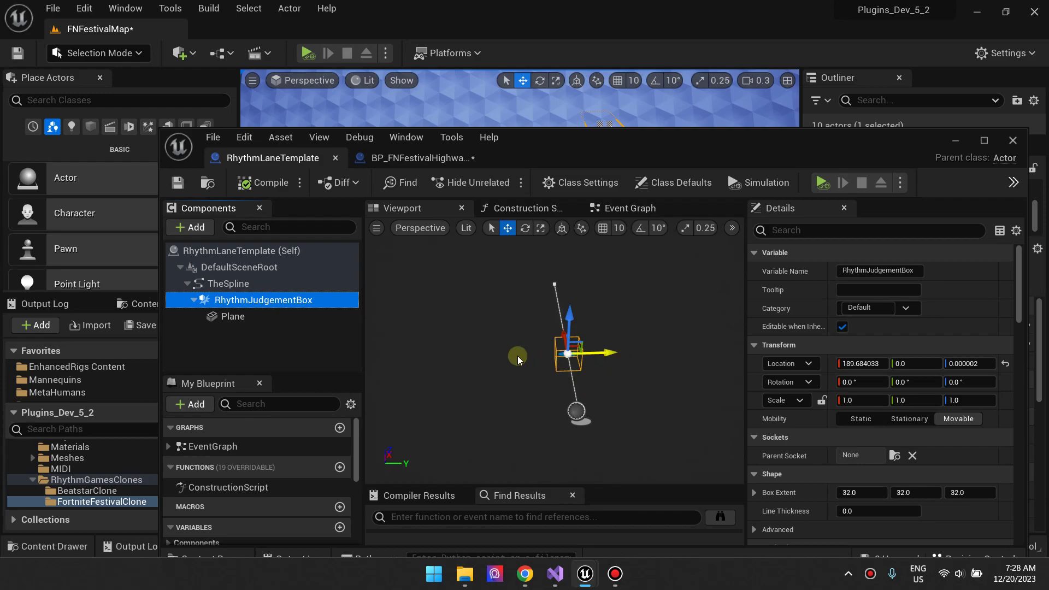
pyautogui.scroll(7, 569, 363)
pyautogui.scroll(-3, 622, 354)
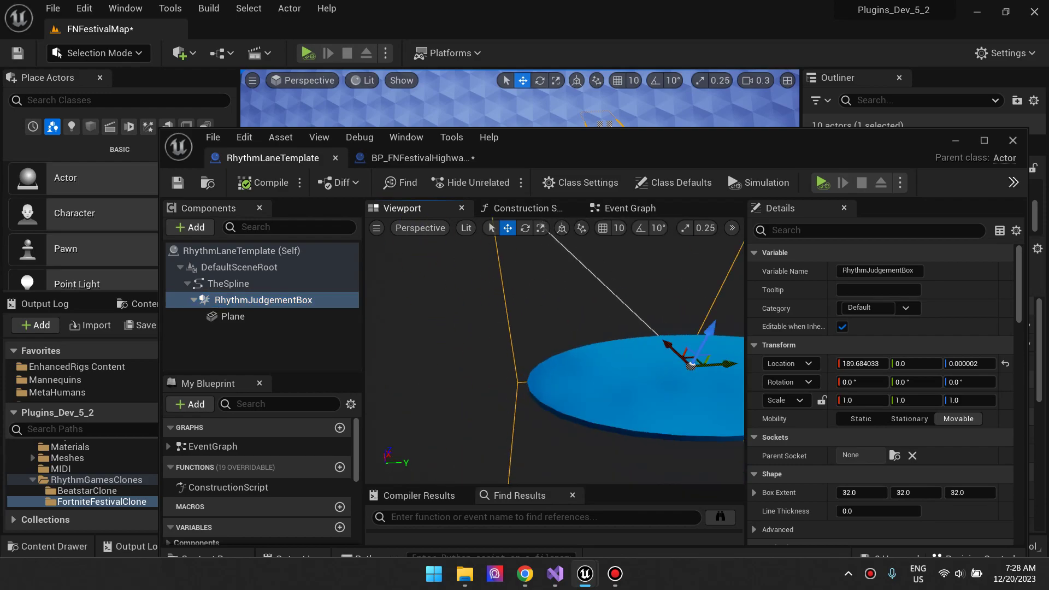
pyautogui.click(253, 320)
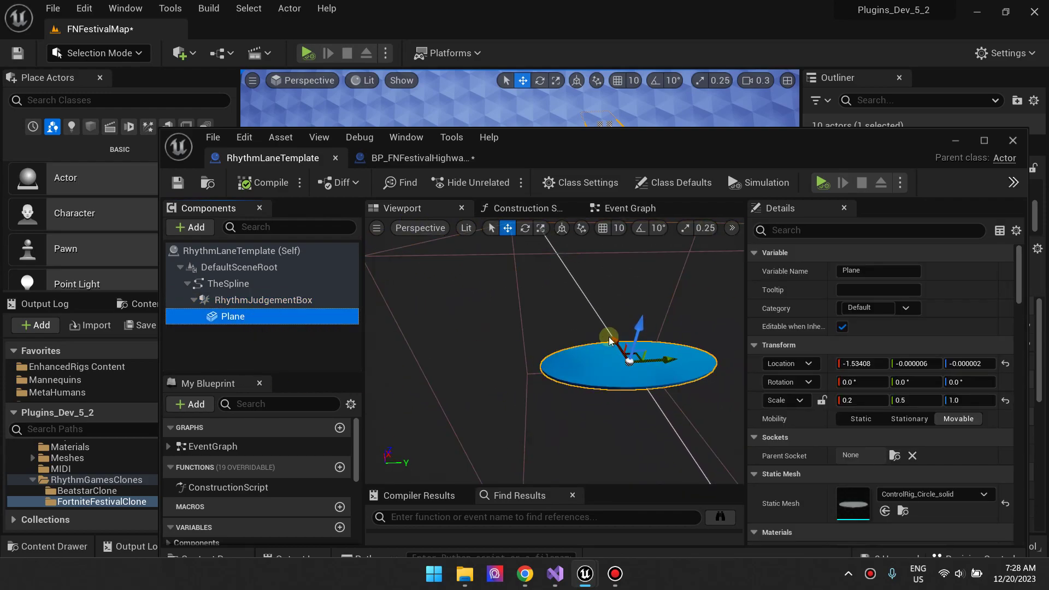
pyautogui.press('f')
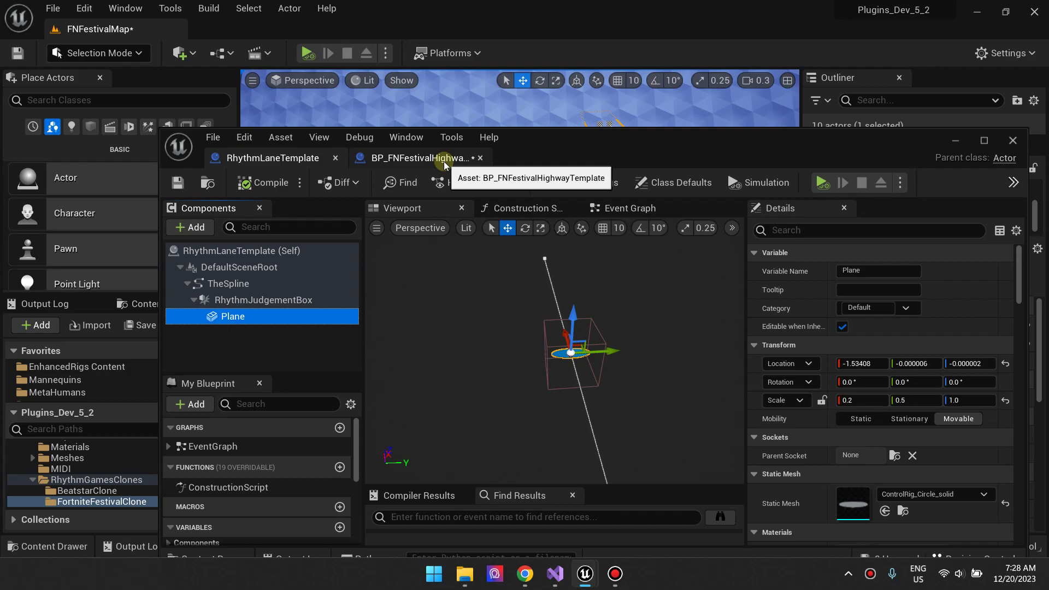
pyautogui.click(418, 157)
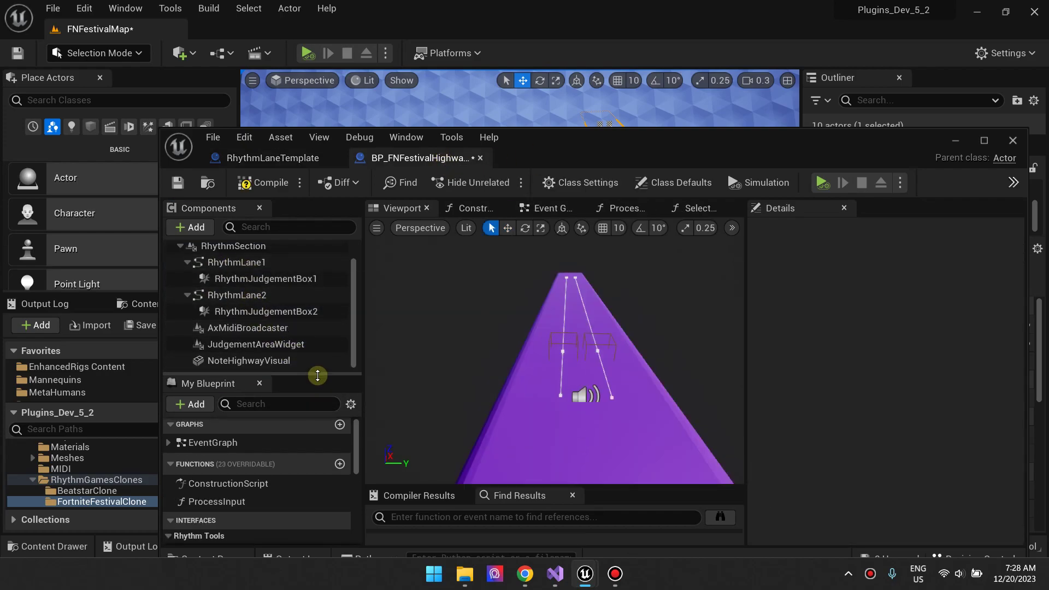
# Add a Child Actor component to BP_FNFestivalHighwayTemplate
pyautogui.moveTo(318, 376); pyautogui.dragTo(316, 428)
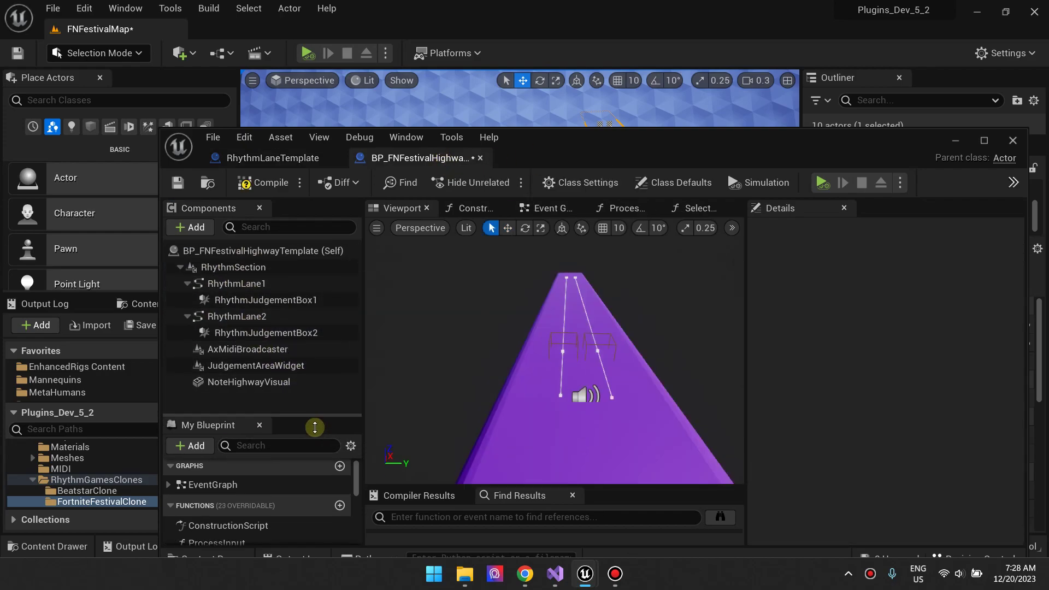
pyautogui.click(206, 232)
pyautogui.write('Chil')
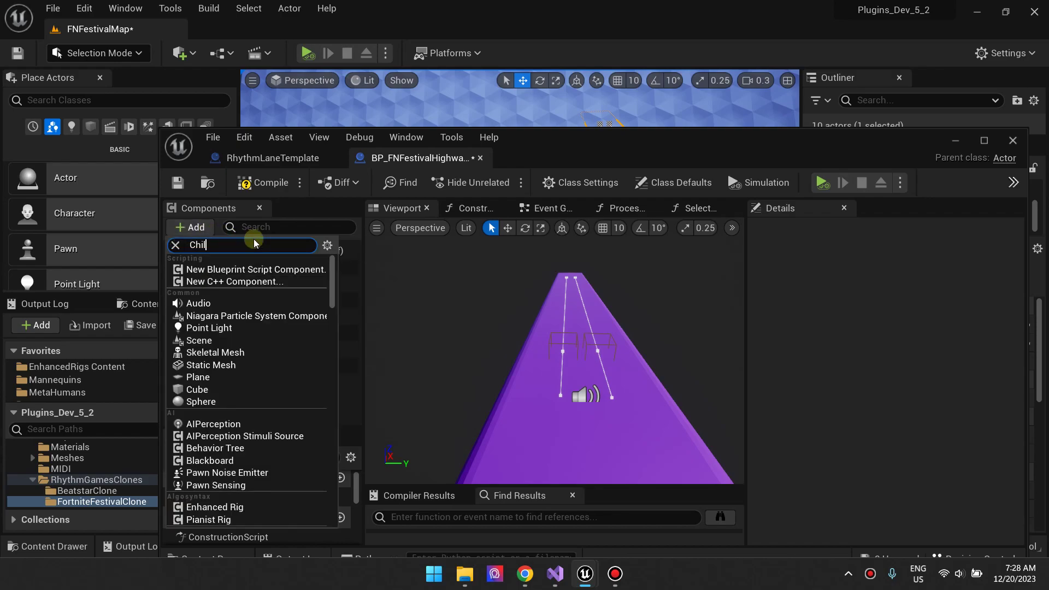
pyautogui.write('d')
pyautogui.click(230, 271)
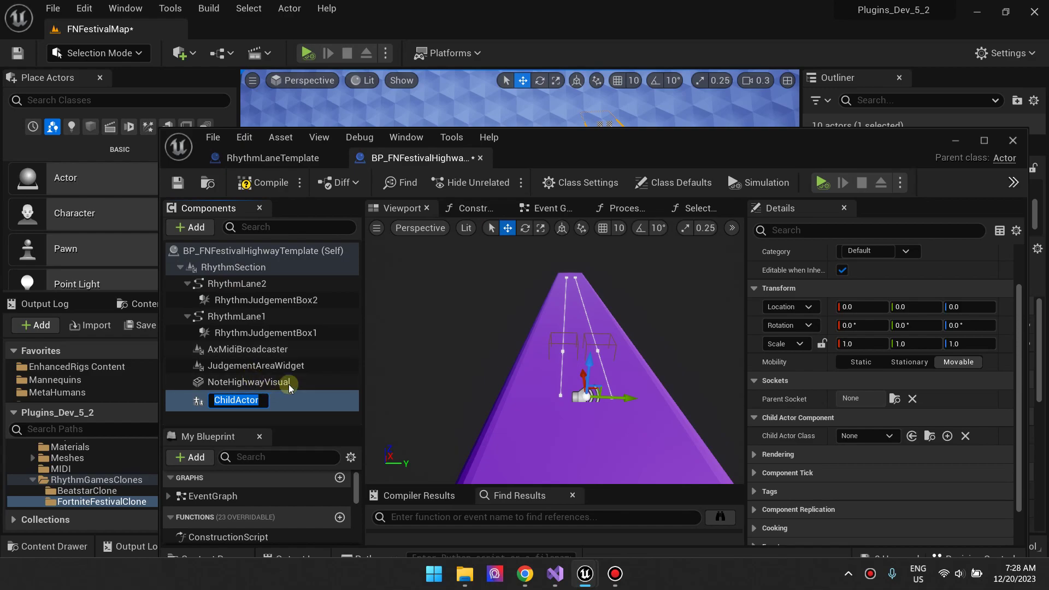
pyautogui.click(278, 351)
# Set the new child actor's Child Actor Class to RhythmLaneTemplate
pyautogui.click(251, 402)
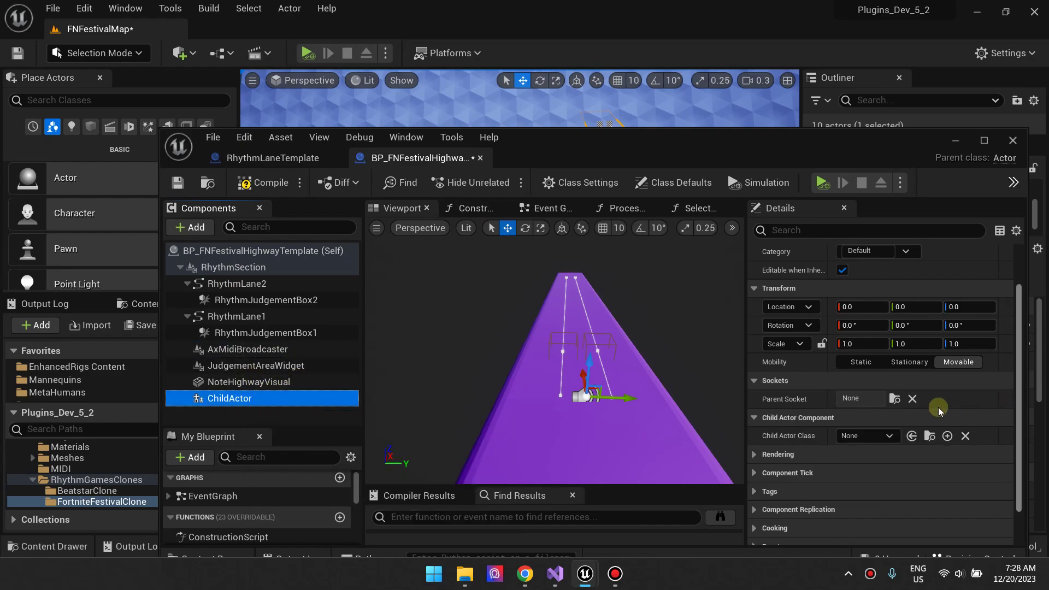
pyautogui.click(881, 436)
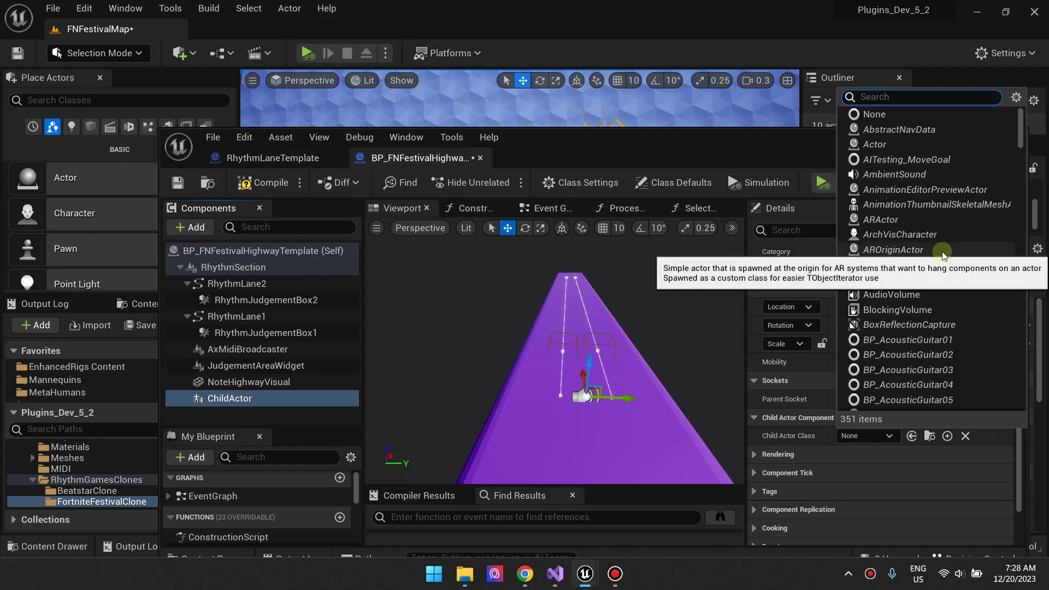
pyautogui.write('Rhythm')
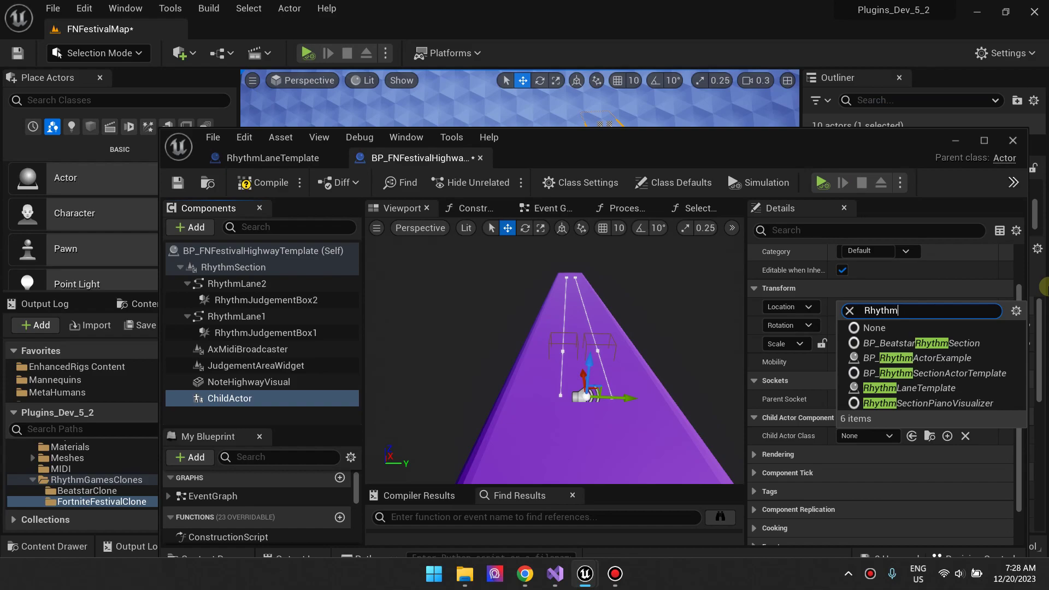
pyautogui.click(952, 390)
# Move the child actor sideways off the highway and slightly back, to about X -28 and Y -137
pyautogui.click(641, 393)
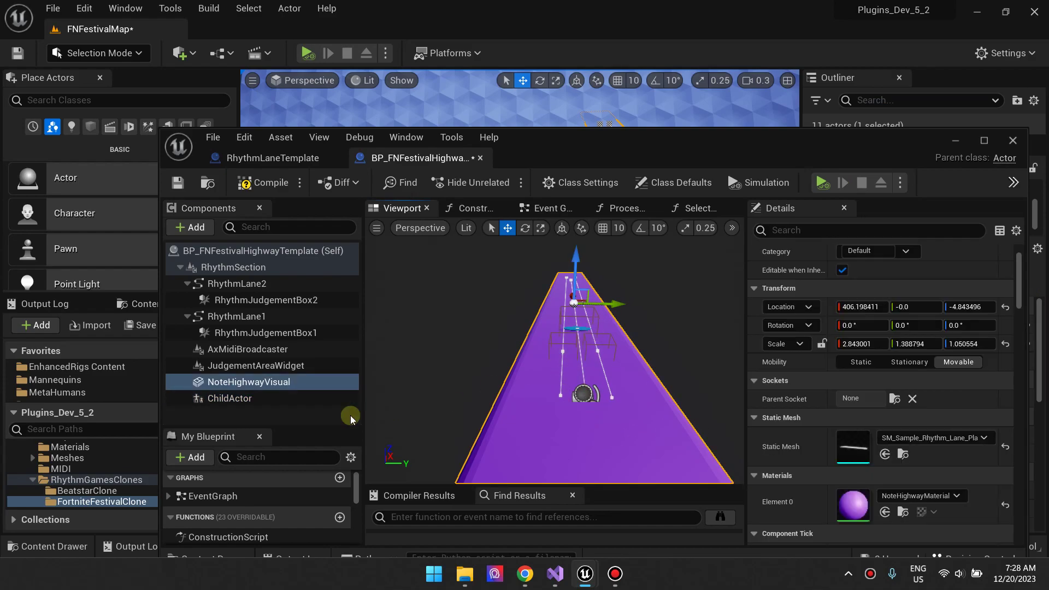
pyautogui.click(268, 398)
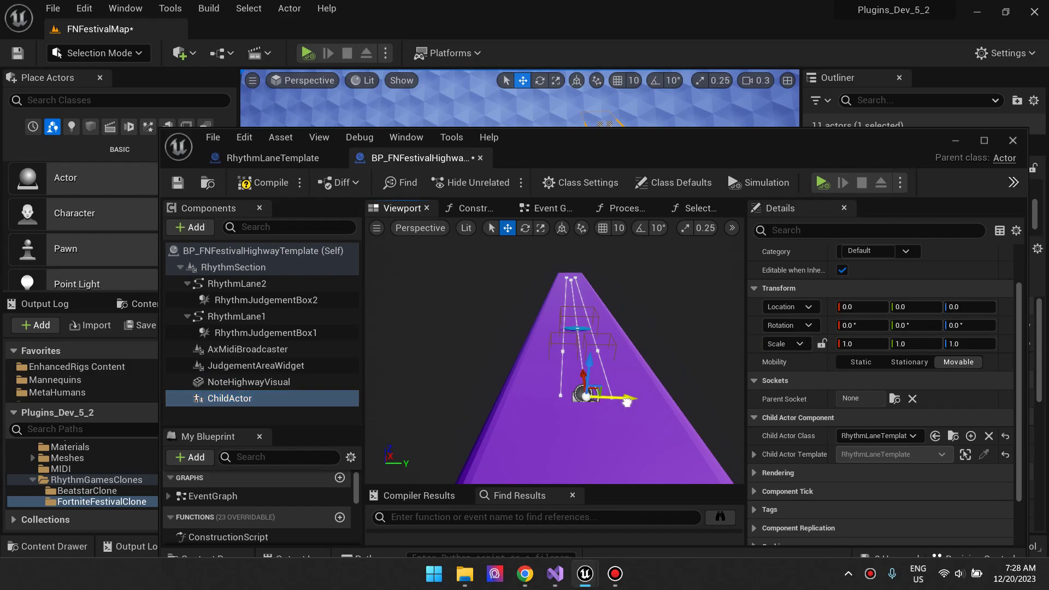
pyautogui.moveTo(628, 402); pyautogui.dragTo(493, 409)
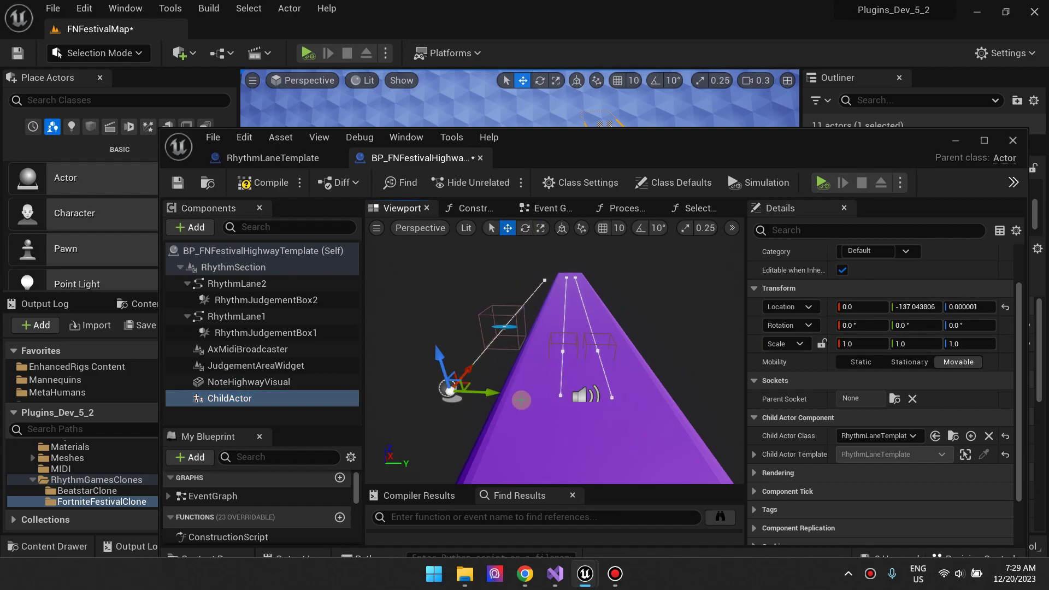
pyautogui.press('a')
pyautogui.moveTo(521, 401); pyautogui.dragTo(561, 405, button='right')
pyautogui.press('d')
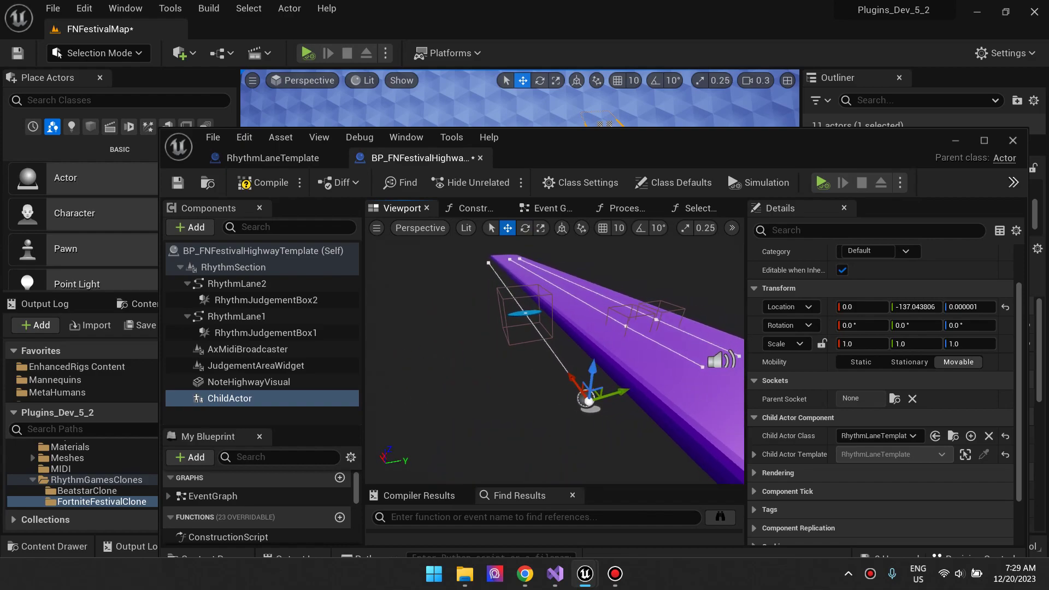
pyautogui.moveTo(462, 396); pyautogui.dragTo(529, 381, button='right')
pyautogui.moveTo(548, 378); pyautogui.dragTo(565, 409)
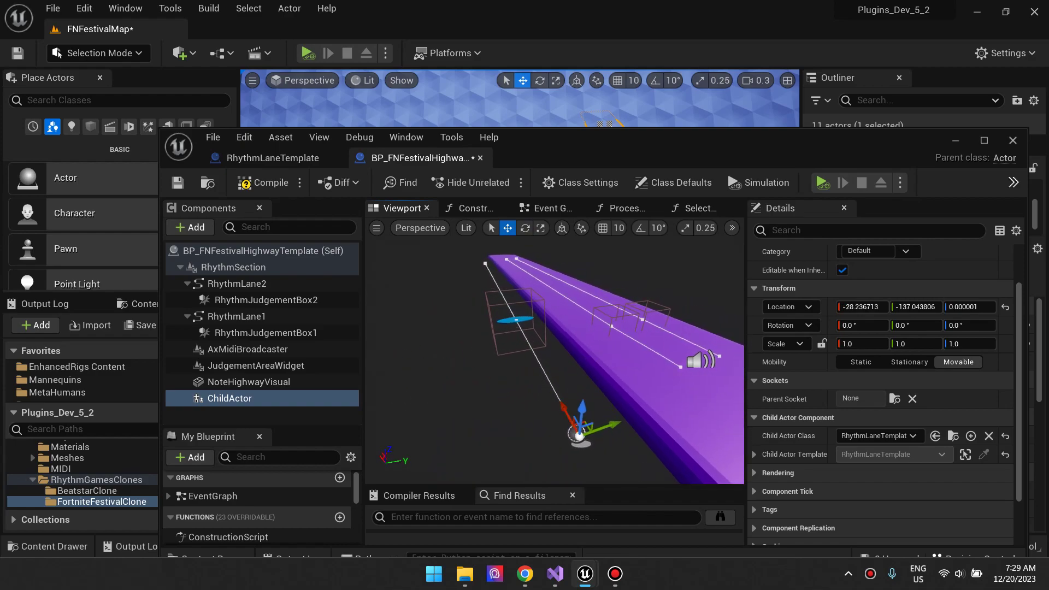
pyautogui.press('d')
pyautogui.moveTo(565, 409); pyautogui.dragTo(365, 379, button='right')
# Rename the ChildActor component as Lane1
pyautogui.rightClick(246, 399)
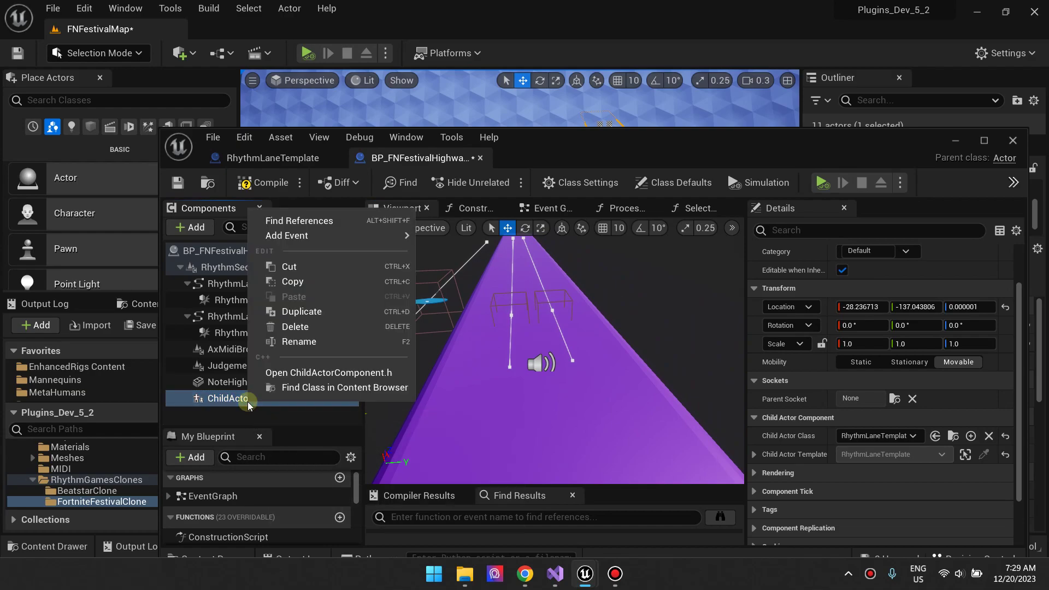
pyautogui.click(309, 342)
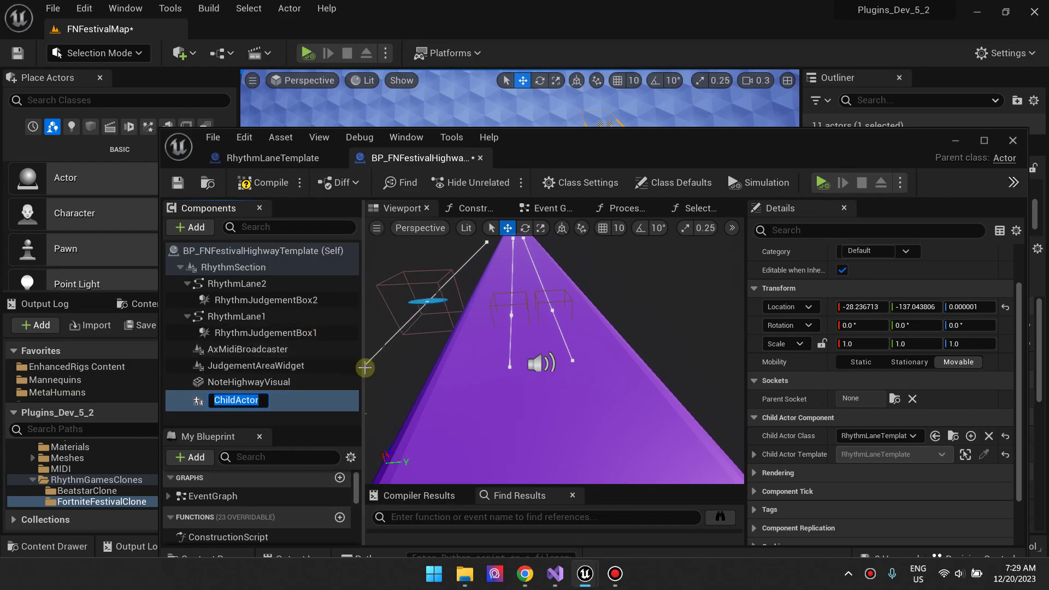
pyautogui.write('Lane1')
pyautogui.press('Return')
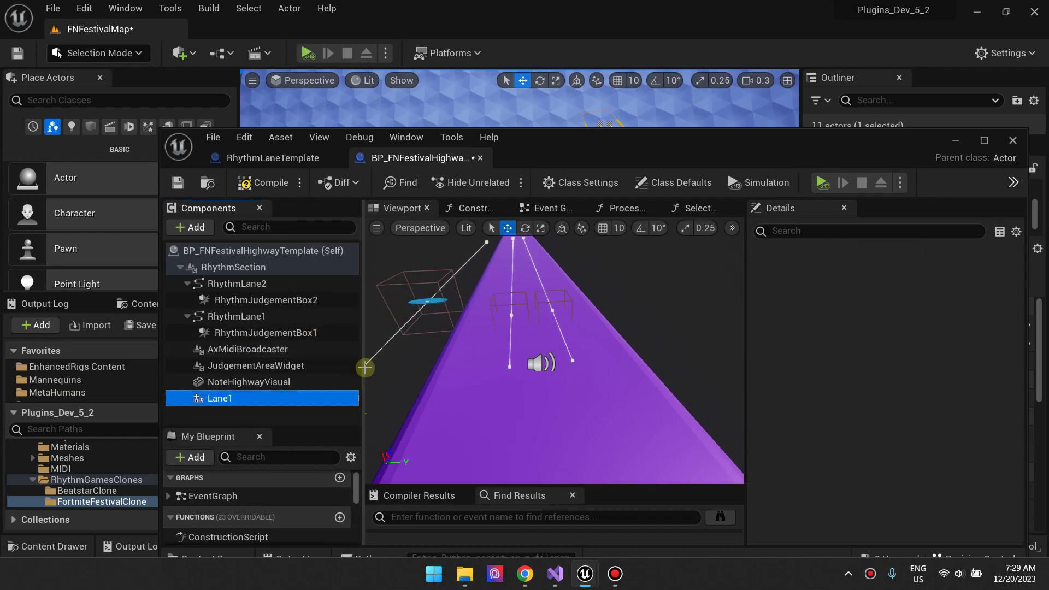
pyautogui.moveTo(395, 333)
pyautogui.mouseDown(button='middle')
pyautogui.moveTo(378, 326)
pyautogui.moveTo(395, 333)
pyautogui.mouseUp(button='middle')
pyautogui.click(262, 421)
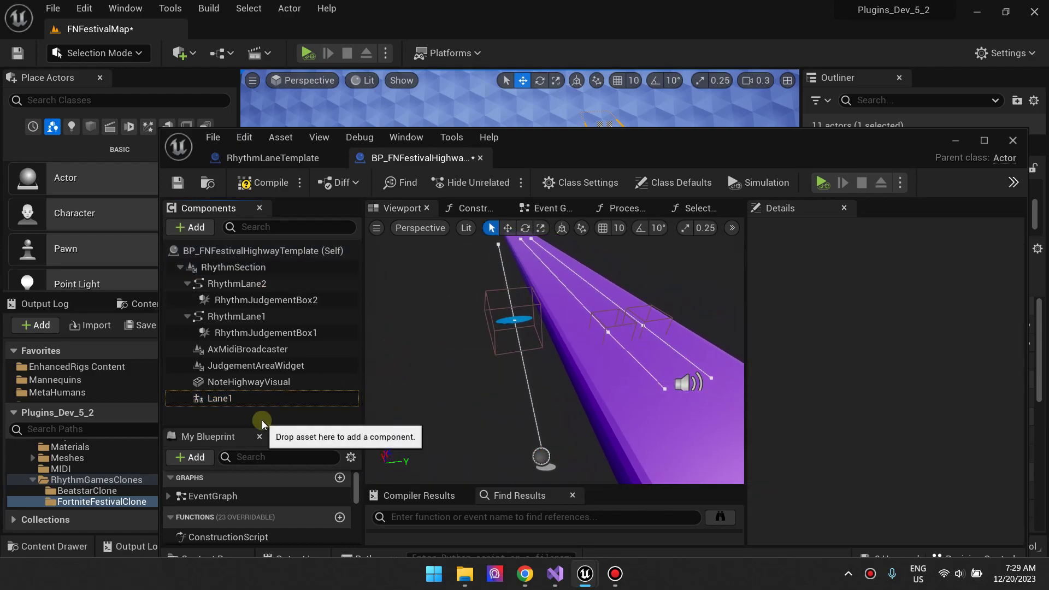
# Duplicate Lane1 as Lane2 and move the copy farther from the highway, to about Y -215
pyautogui.click(237, 401)
pyautogui.rightClick(233, 399)
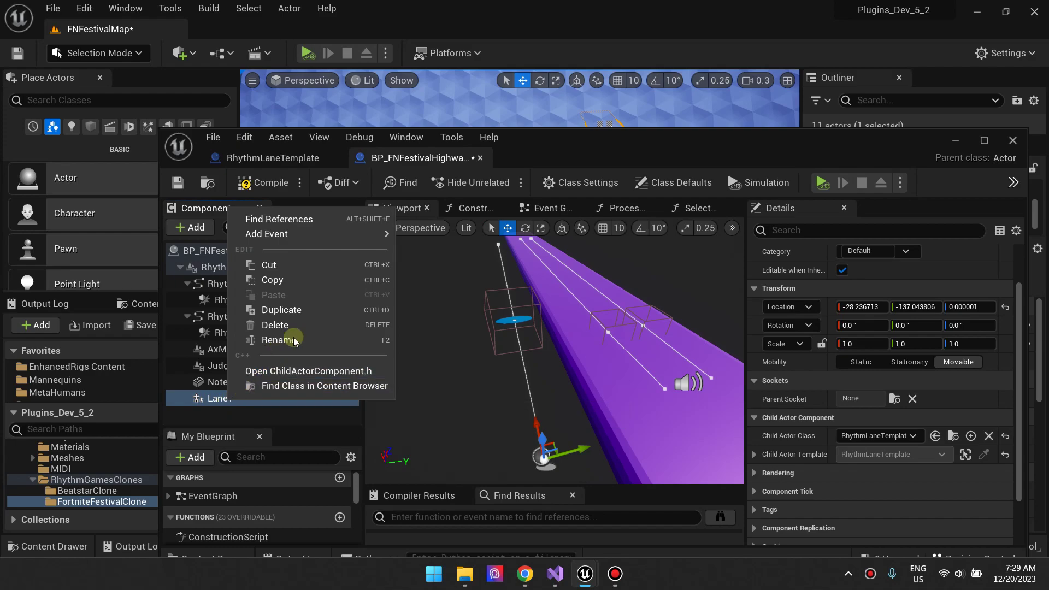
pyautogui.click(306, 310)
pyautogui.press('Return')
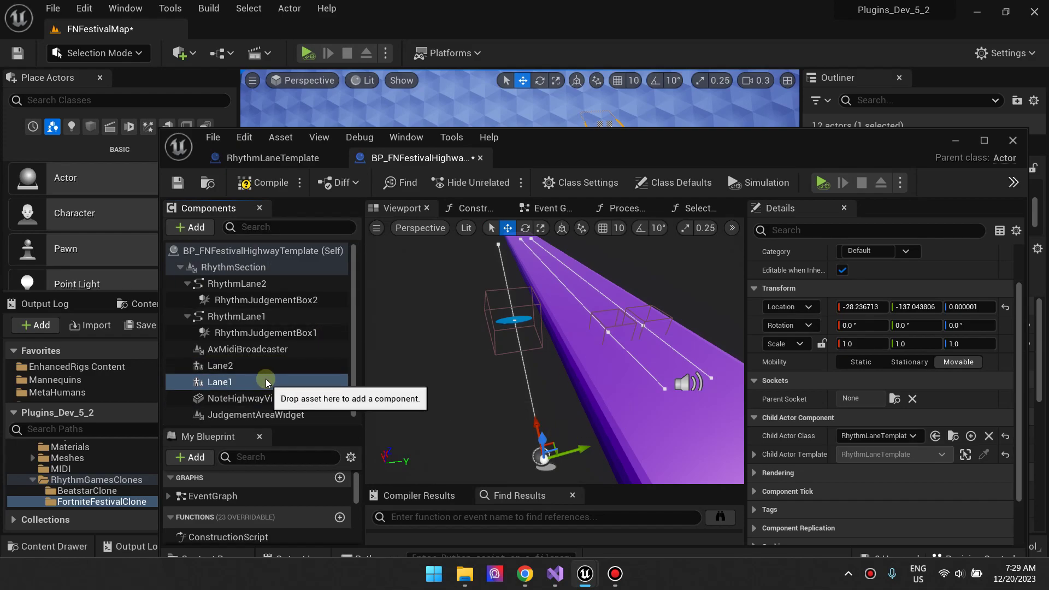
pyautogui.moveTo(585, 448); pyautogui.dragTo(454, 461)
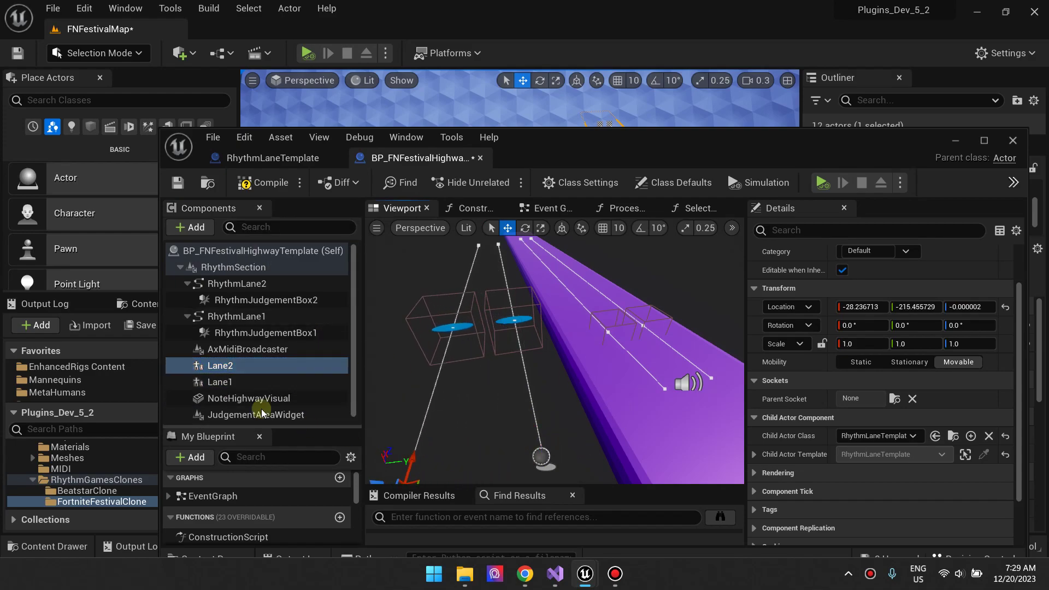
# Duplicate Lane2 as Lane3, move the copy outward to about Y -289, and save the highway blueprint
pyautogui.rightClick(228, 365)
pyautogui.click(324, 467)
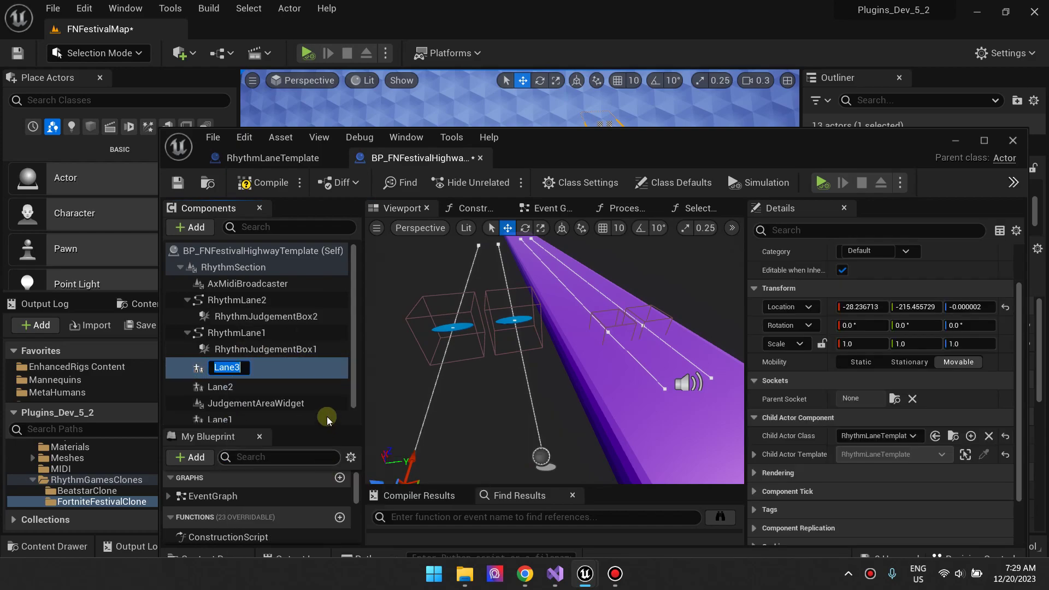
pyautogui.click(276, 402)
pyautogui.click(226, 365)
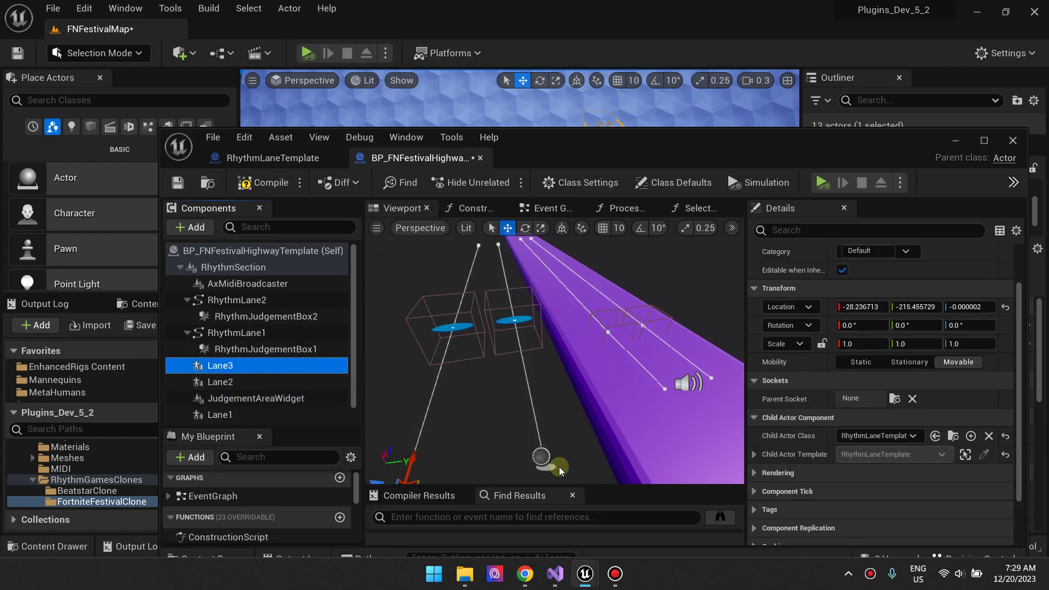
pyautogui.press('f')
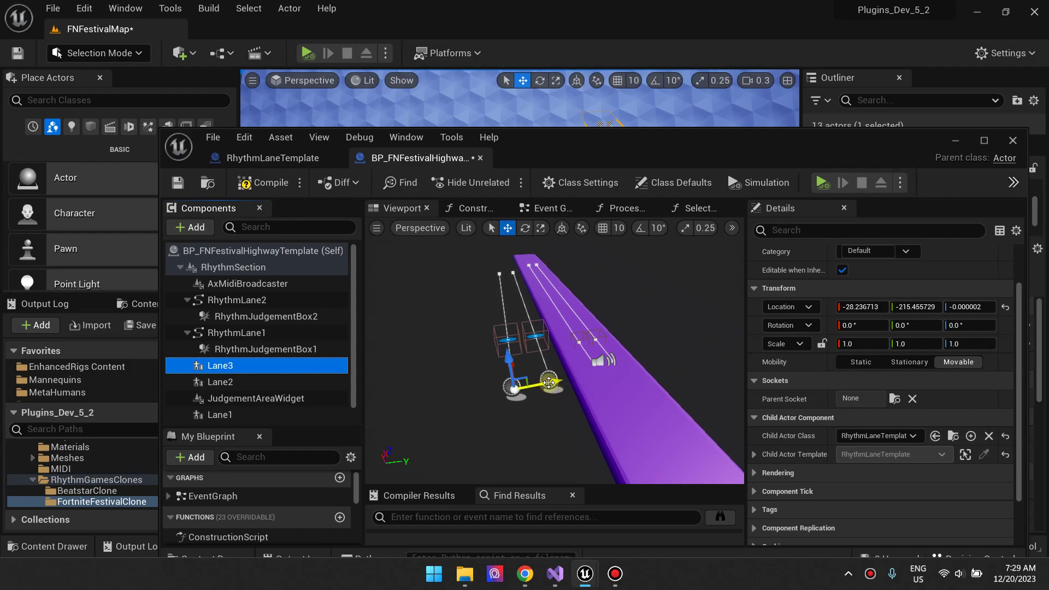
pyautogui.moveTo(549, 382); pyautogui.dragTo(513, 386)
pyautogui.moveTo(568, 326); pyautogui.dragTo(621, 345, button='right')
pyautogui.moveTo(538, 285); pyautogui.dragTo(567, 289, button='right')
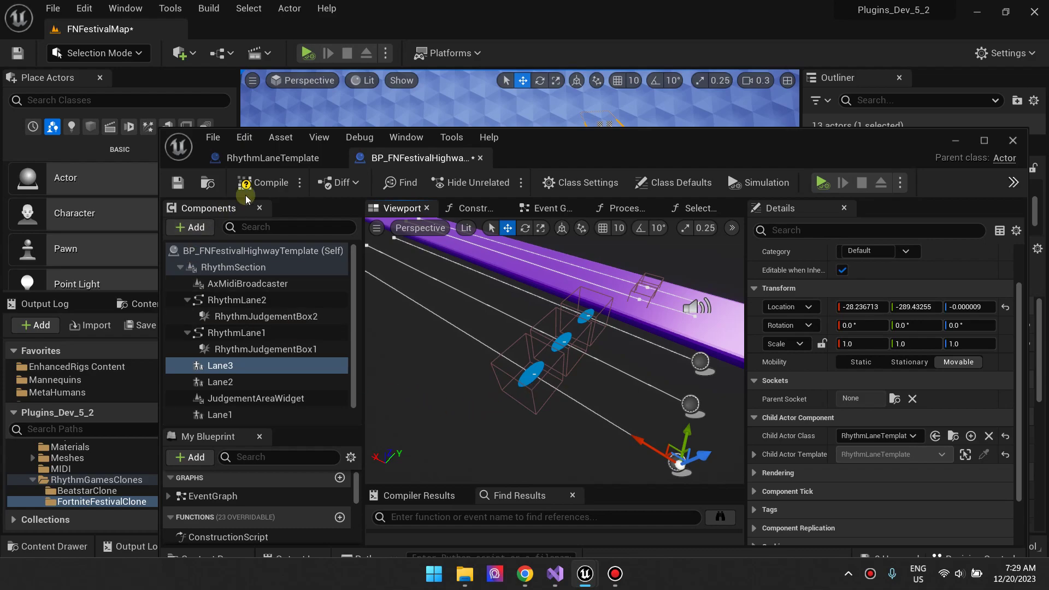
pyautogui.click(185, 187)
pyautogui.click(652, 295)
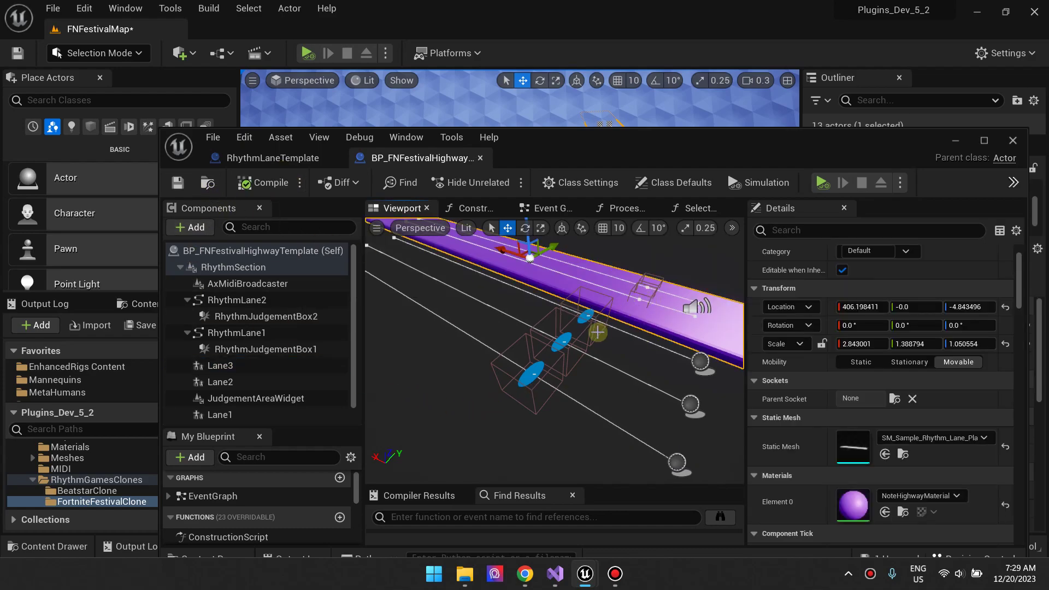
# In RhythmLaneTemplate, scale RhythmJudgementBox uniformly to 0.5 and save the blueprint
pyautogui.click(273, 158)
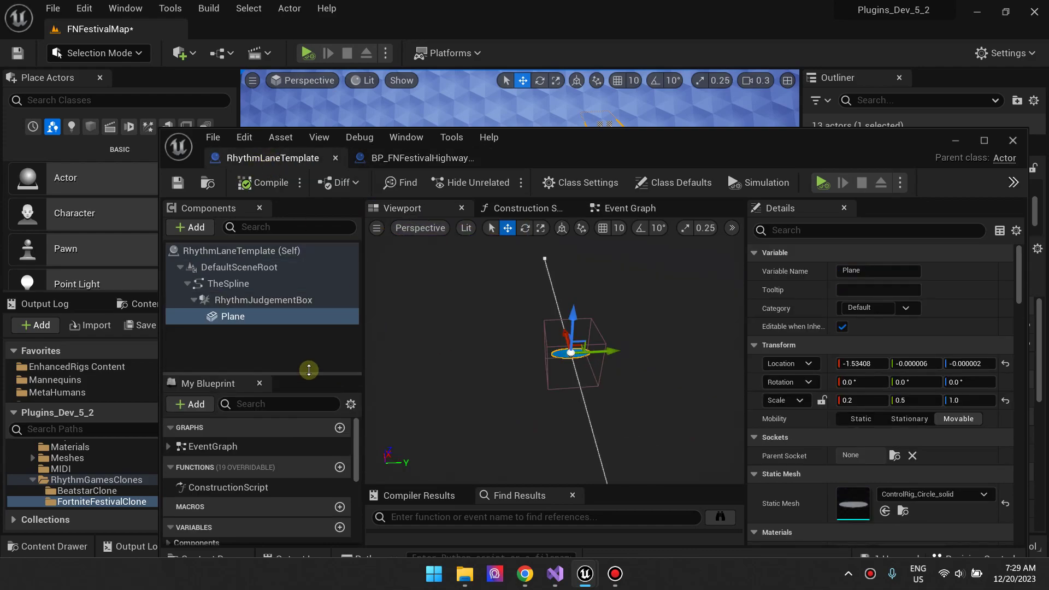
pyautogui.click(257, 300)
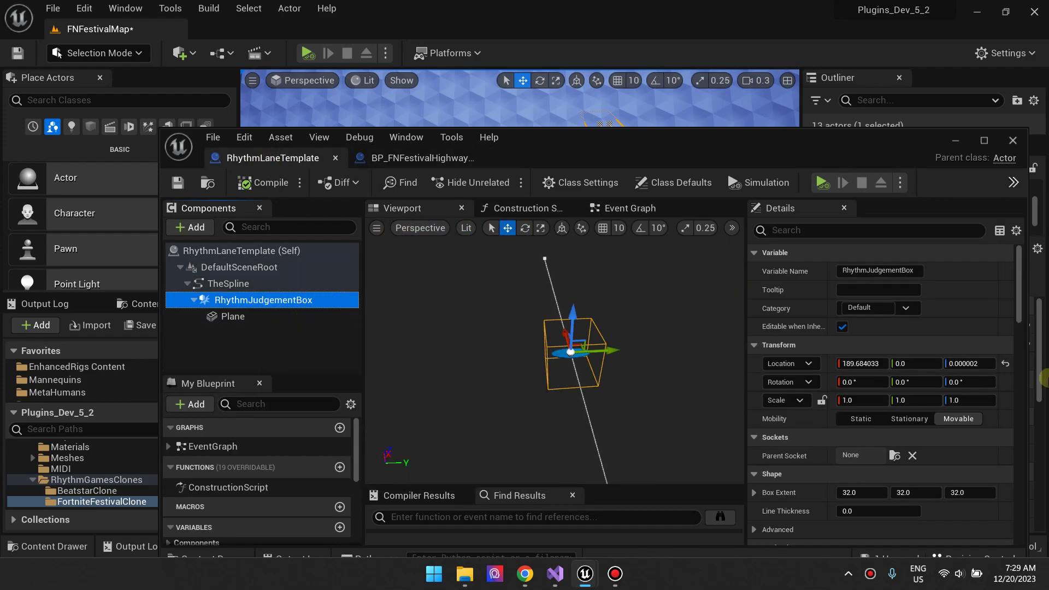
pyautogui.click(861, 400)
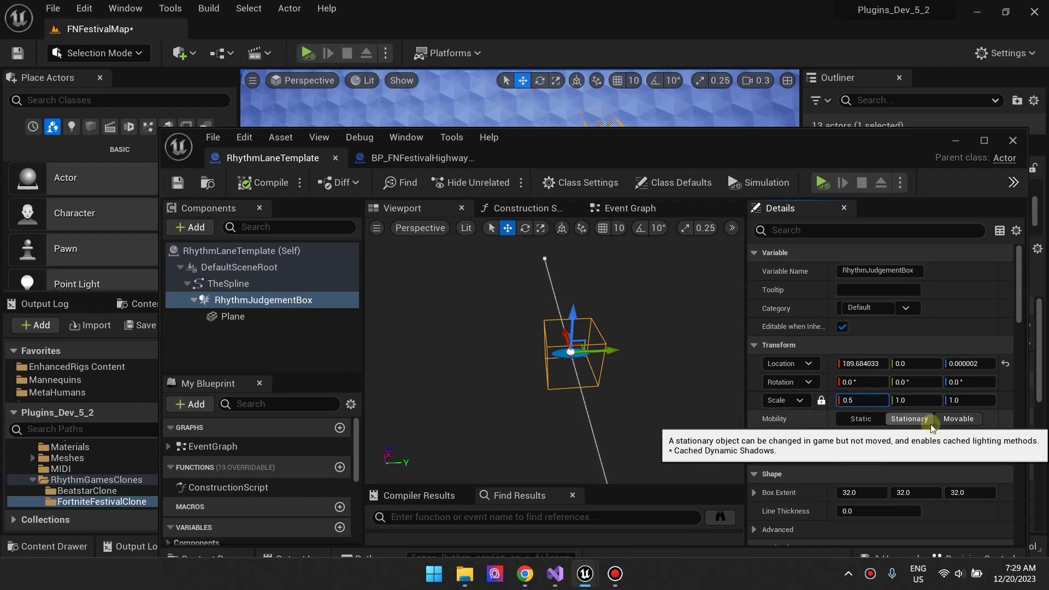
pyautogui.click(951, 419)
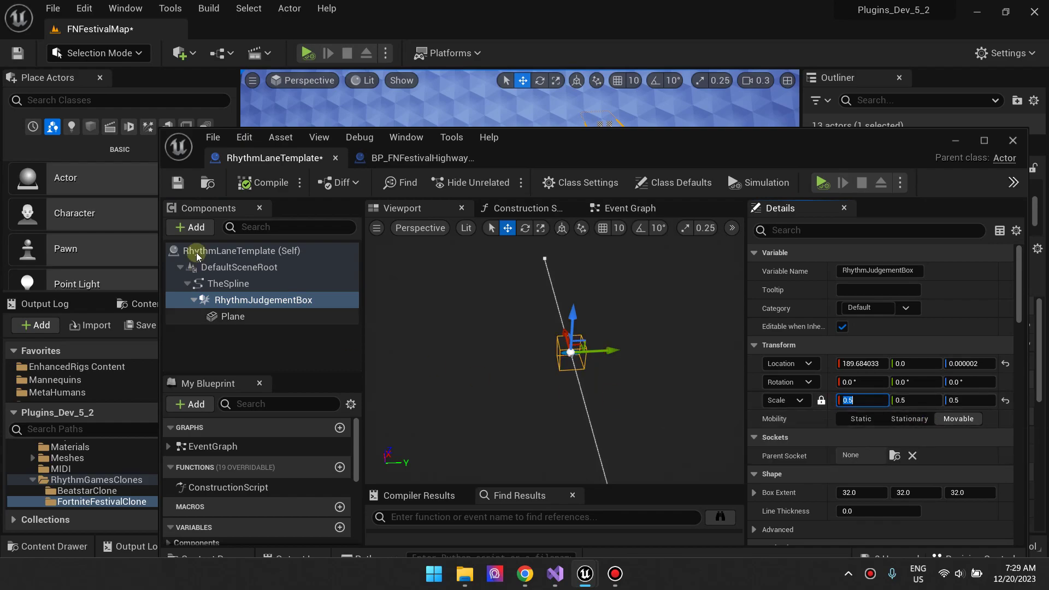
pyautogui.click(178, 185)
# Examine the judgement boxes of Lane1, Lane2 and Lane3 beside the highway in BP_FNFestivalHighwayTemplate
pyautogui.click(421, 158)
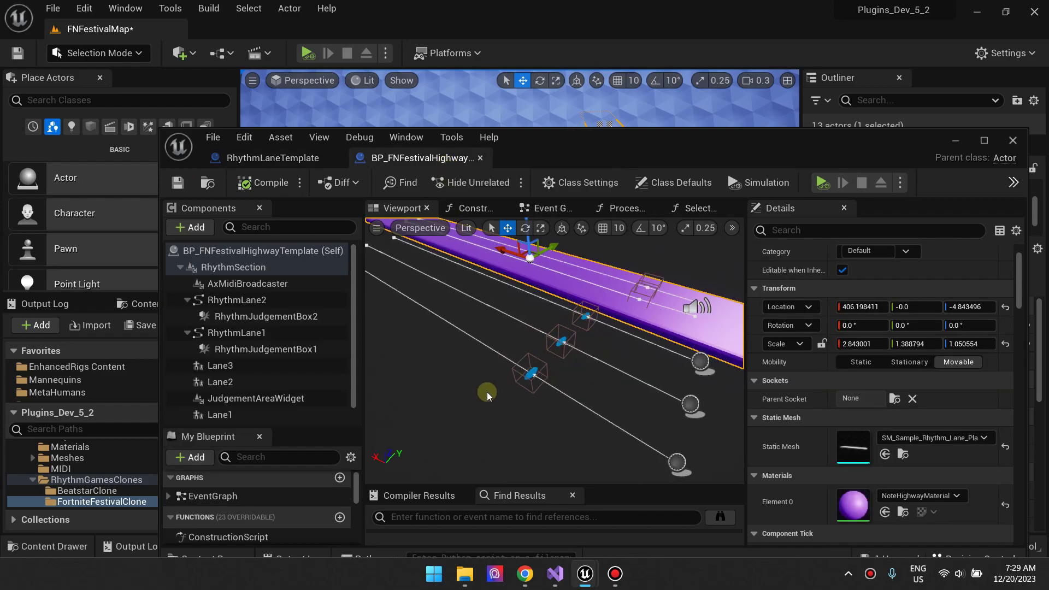
pyautogui.moveTo(495, 391); pyautogui.dragTo(330, 373)
pyautogui.scroll(-1, 330, 373)
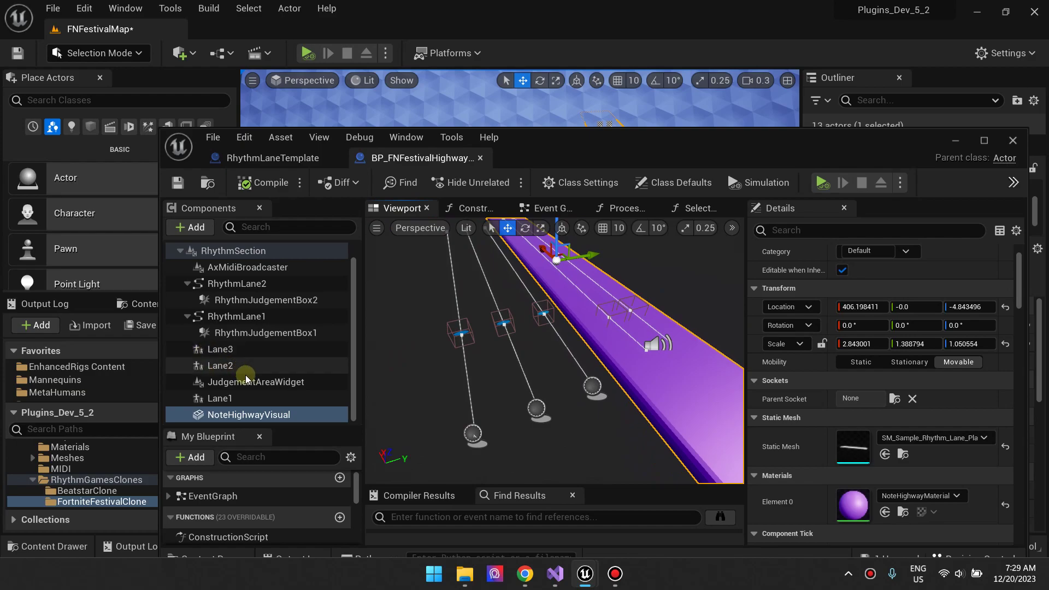
pyautogui.click(222, 398)
pyautogui.click(232, 367)
pyautogui.click(229, 350)
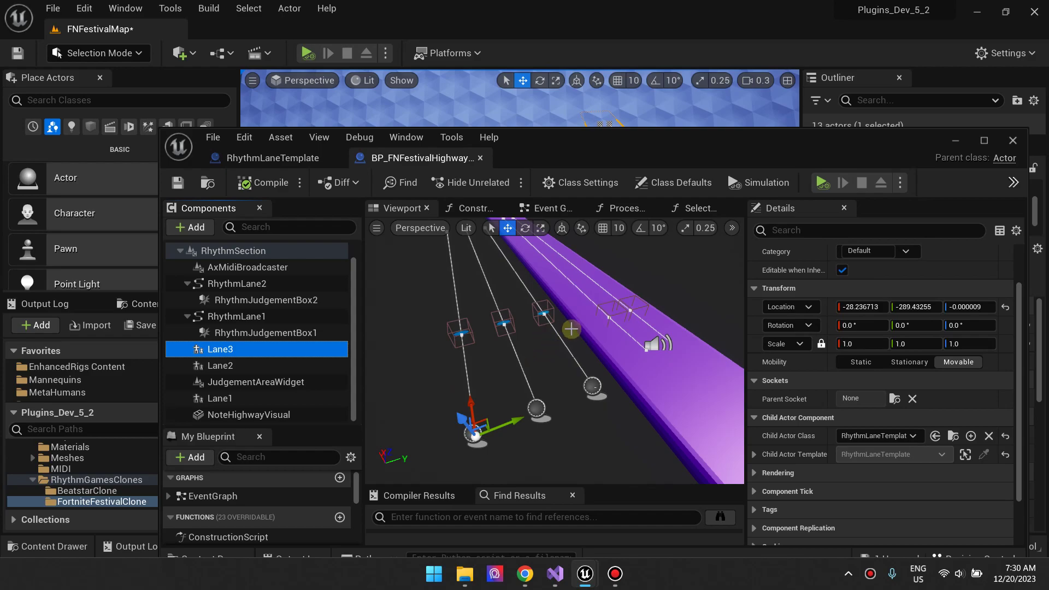
pyautogui.moveTo(619, 384); pyautogui.dragTo(564, 300, button='right')
pyautogui.press('d')
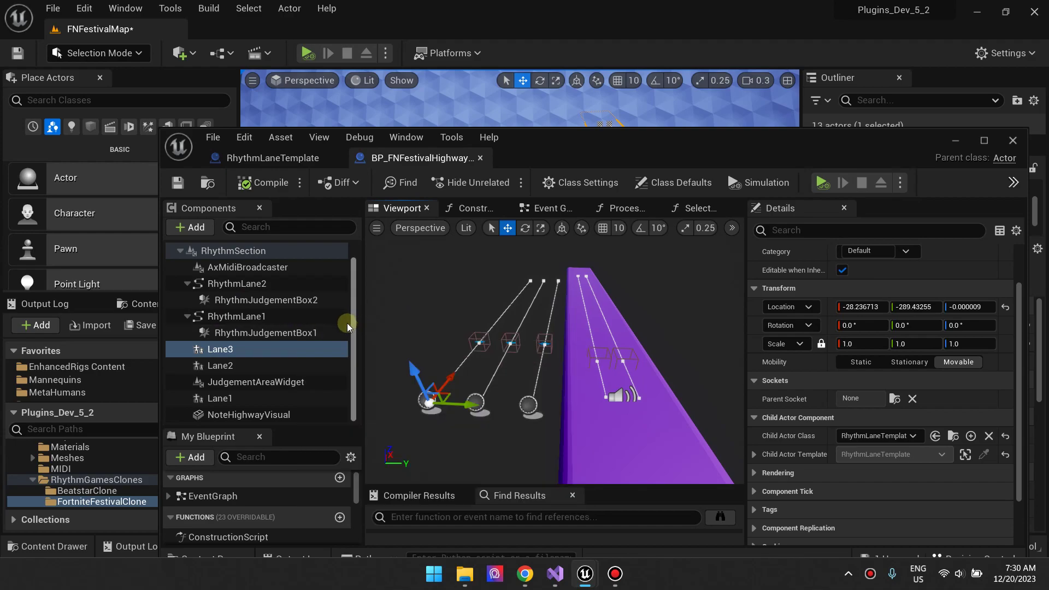
# Compare the RhythmLaneTemplate blueprint with its lane instances in BP_FNFestivalHighwayTemplate, and reposition the blueprint editor window
pyautogui.click(284, 158)
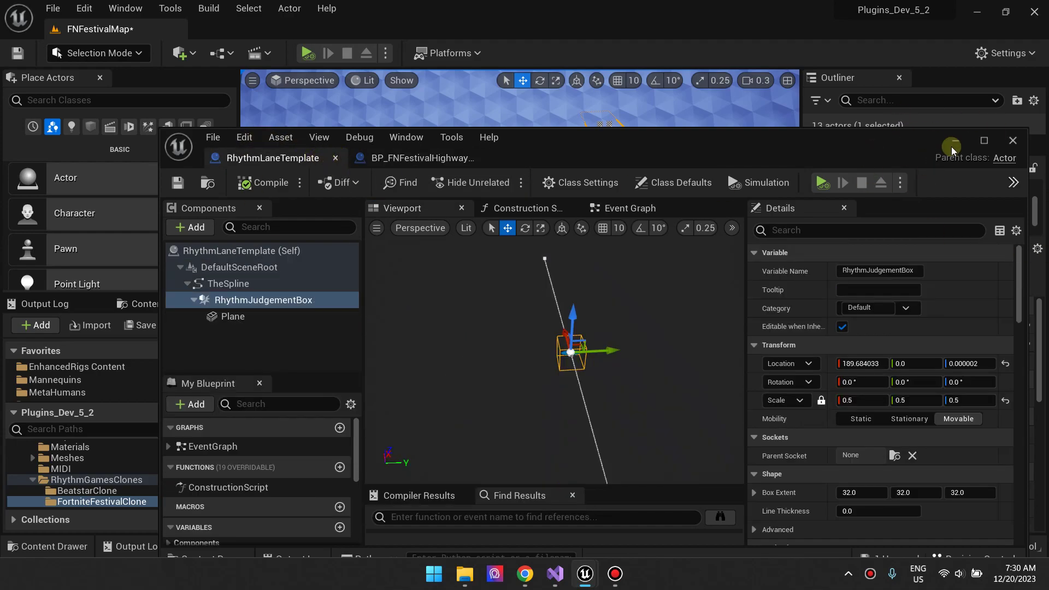
pyautogui.click(421, 157)
pyautogui.click(305, 158)
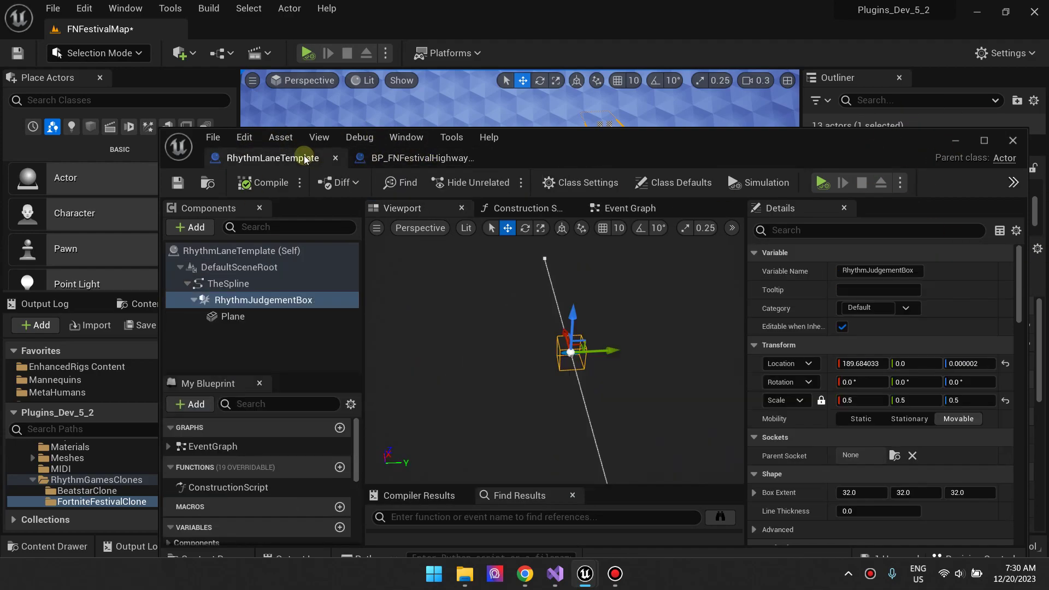
pyautogui.click(421, 158)
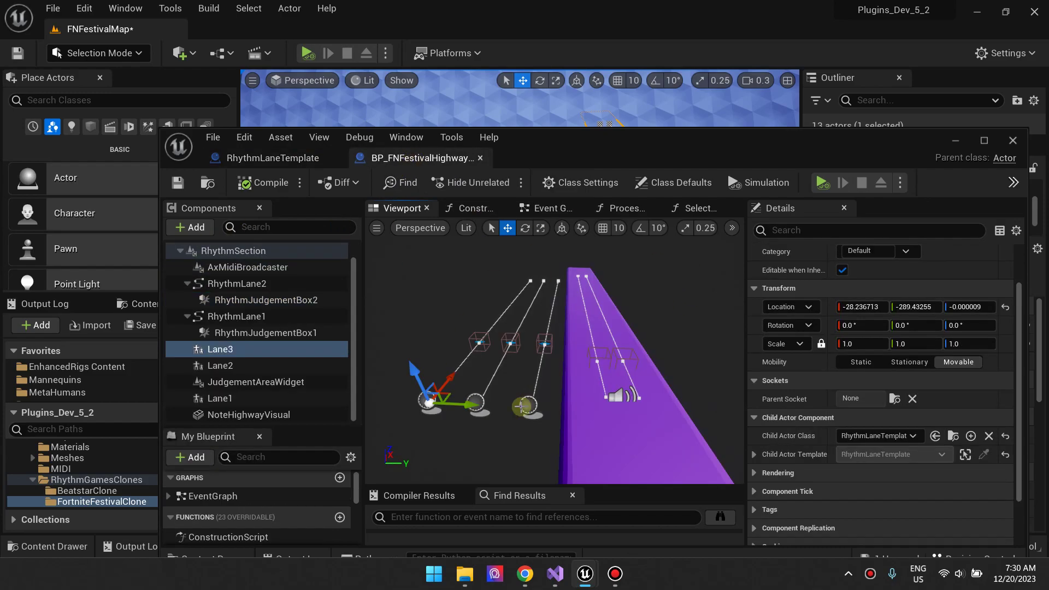
pyautogui.moveTo(642, 155); pyautogui.dragTo(634, 84)
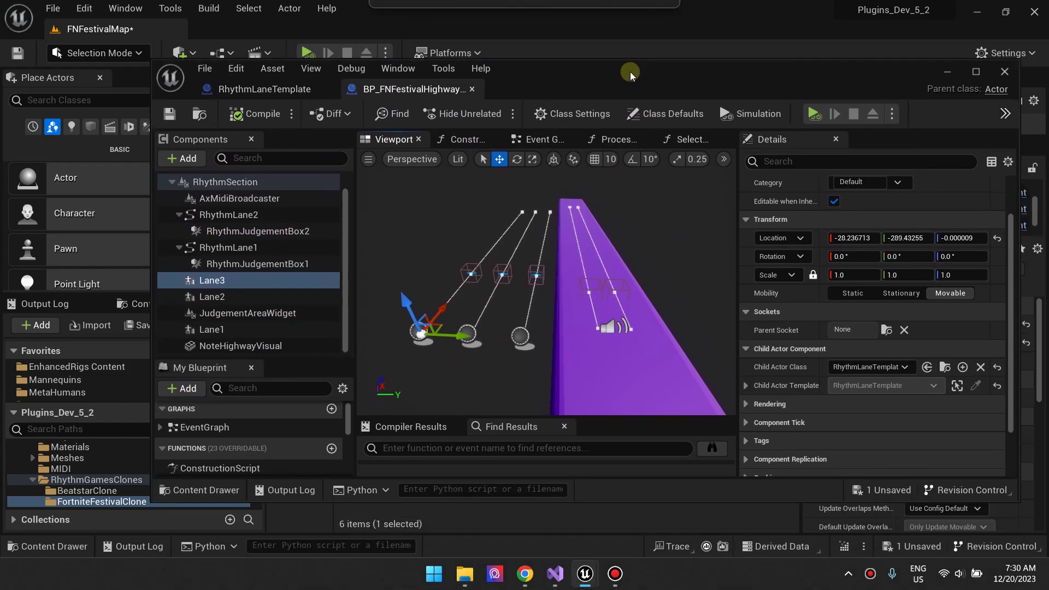
# Open the Select Rhythm Spline function of BP_FNFestivalHighwayTemplate and place a Lane1 reference node in its graph
pyautogui.scroll(-5, 215, 405)
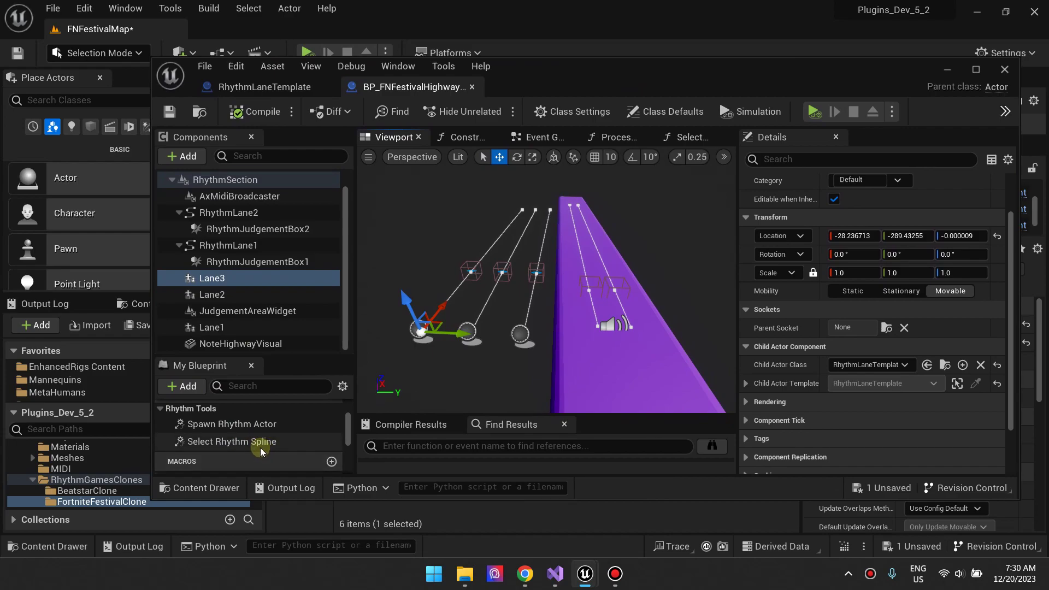
pyautogui.doubleClick(256, 444)
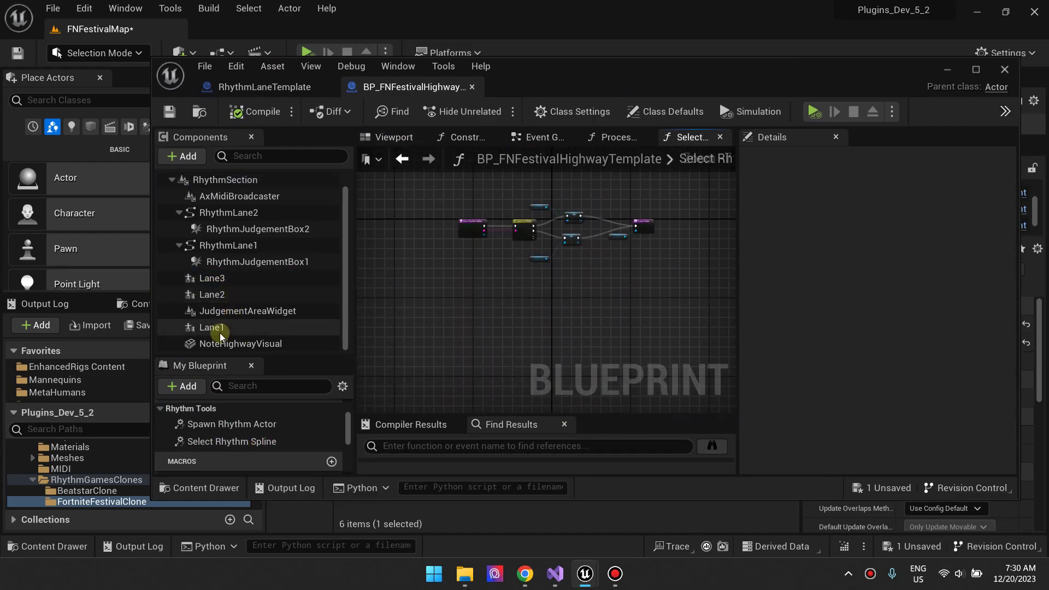
pyautogui.moveTo(218, 327); pyautogui.dragTo(522, 208)
pyautogui.scroll(6, 526, 203)
pyautogui.scroll(-2, 520, 206)
pyautogui.moveTo(521, 206); pyautogui.dragTo(549, 246, button='right')
# Check the TheSpline component in RhythmLaneTemplate, and return to the Select Rhythm Spline graph
pyautogui.click(259, 91)
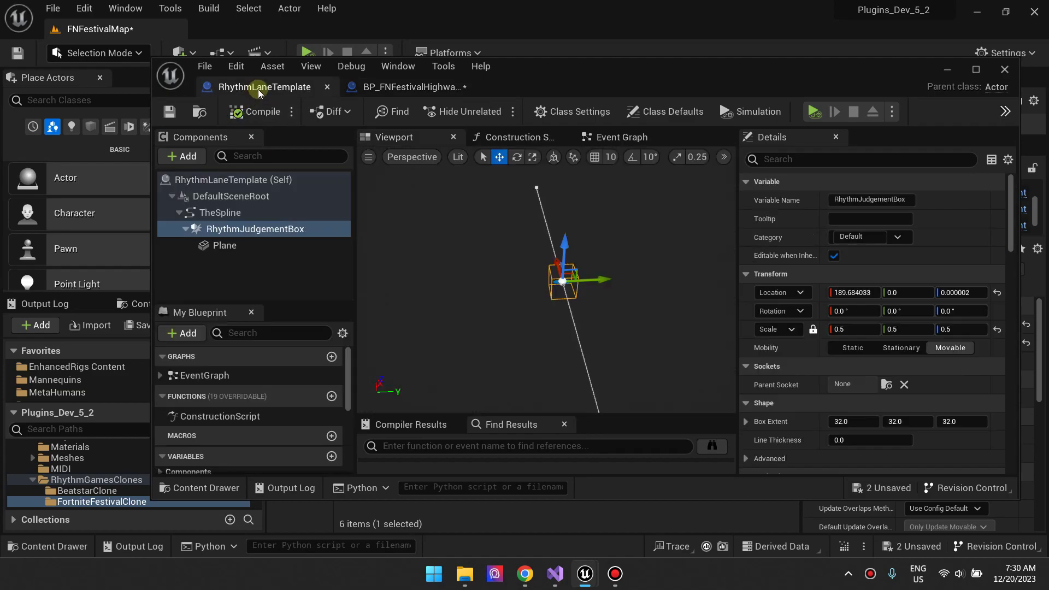
pyautogui.click(221, 213)
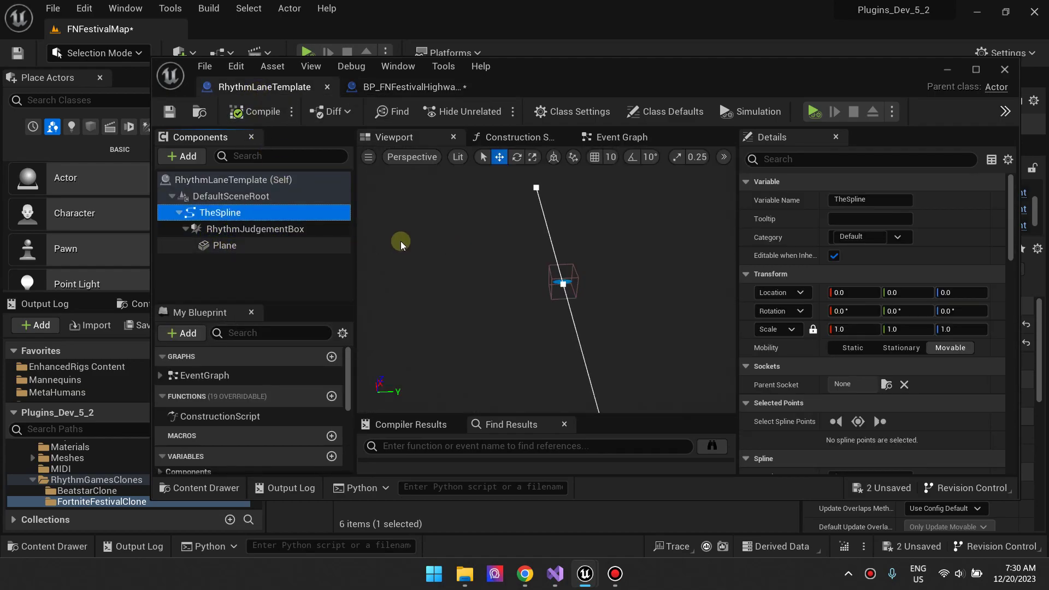
pyautogui.click(401, 94)
pyautogui.moveTo(526, 231); pyautogui.dragTo(468, 248, button='right')
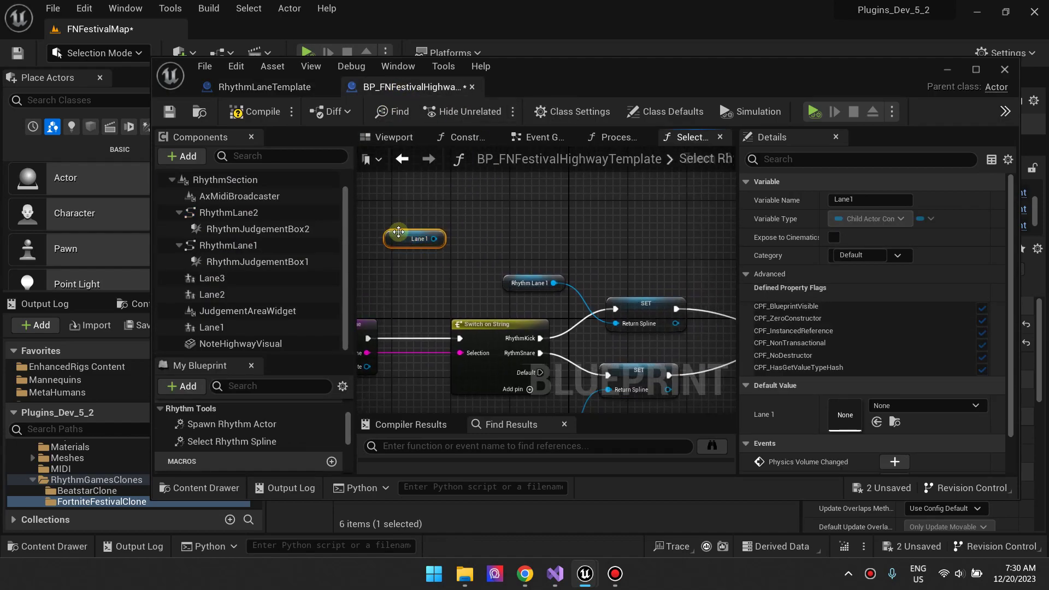
# Add a Get Child Actor node fed by the Lane1 reference in the Select Rhythm Spline graph
pyautogui.moveTo(397, 232); pyautogui.dragTo(435, 227)
pyautogui.moveTo(504, 222); pyautogui.dragTo(464, 243, button='right')
pyautogui.moveTo(432, 252); pyautogui.dragTo(490, 243)
pyautogui.write('Get child')
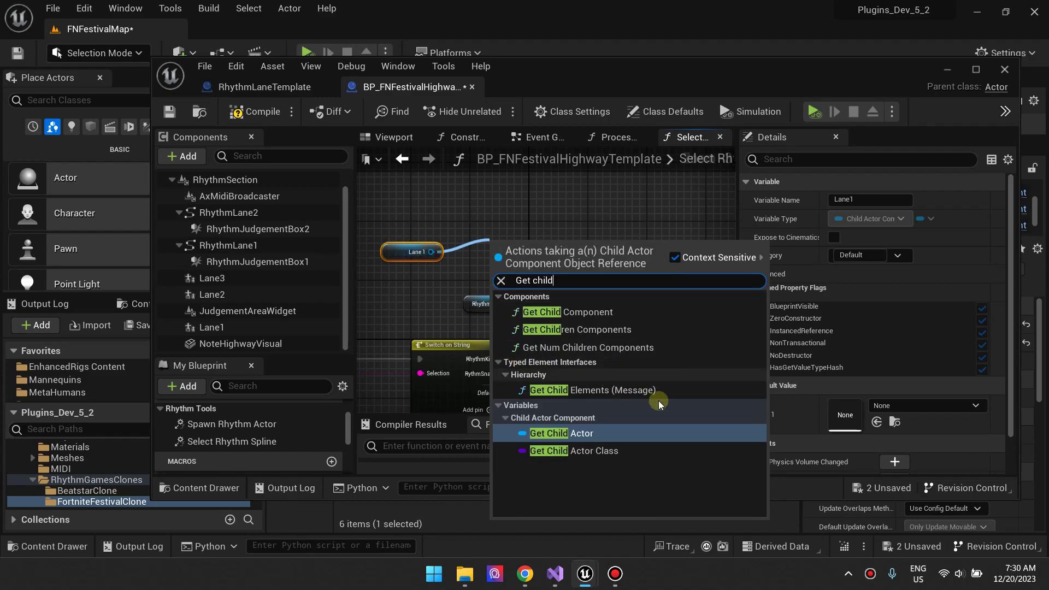
pyautogui.click(573, 434)
pyautogui.moveTo(523, 247); pyautogui.dragTo(509, 225)
# Cast the Child Actor output to RhythmLaneTemplate and position the cast node beside it
pyautogui.moveTo(600, 256); pyautogui.dragTo(506, 292, button='right')
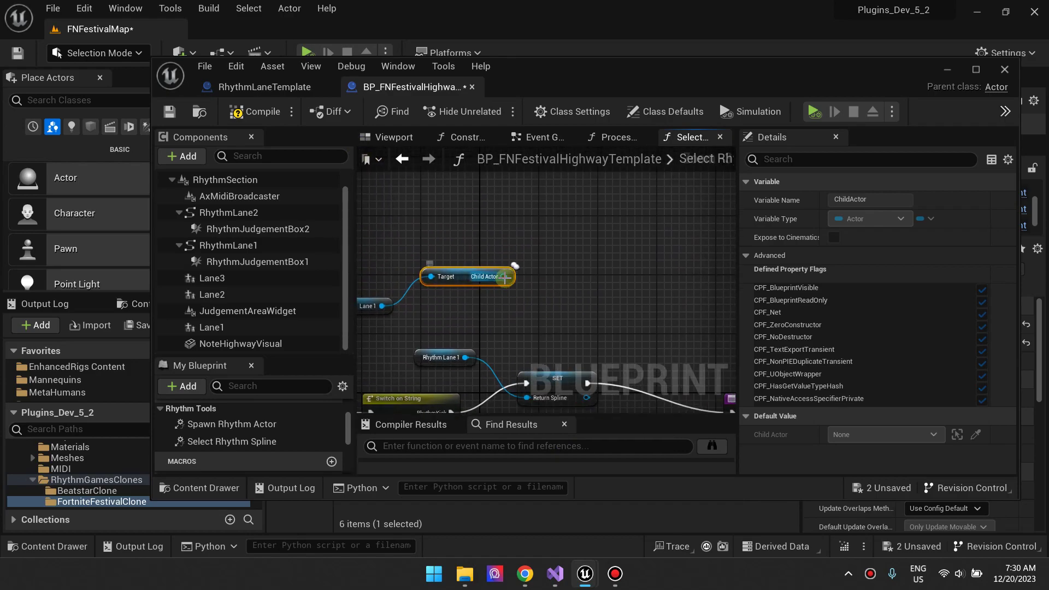
pyautogui.moveTo(506, 277); pyautogui.dragTo(566, 284)
pyautogui.write('cast')
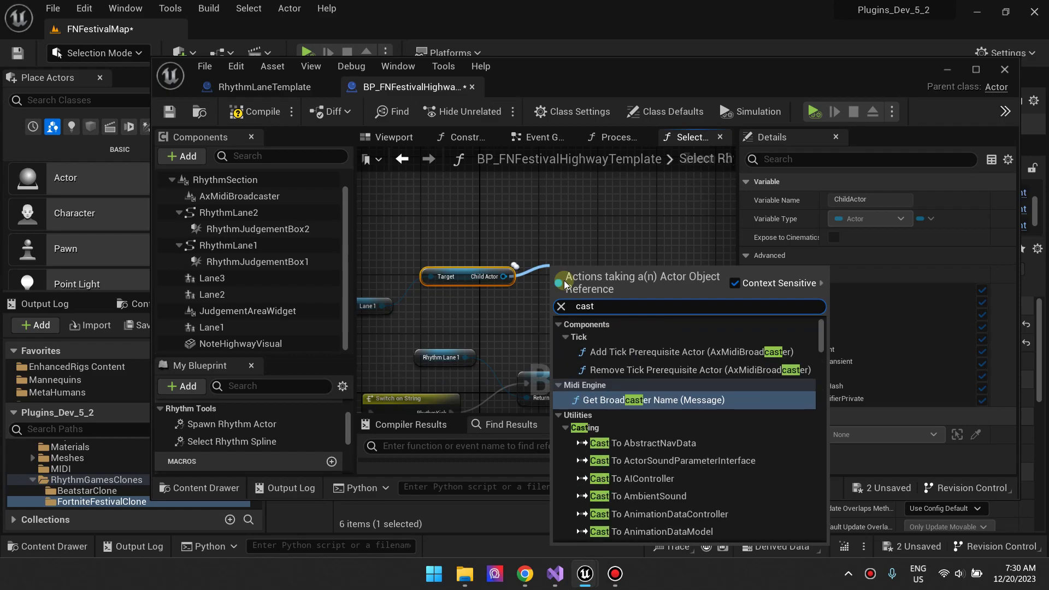
pyautogui.write(' to')
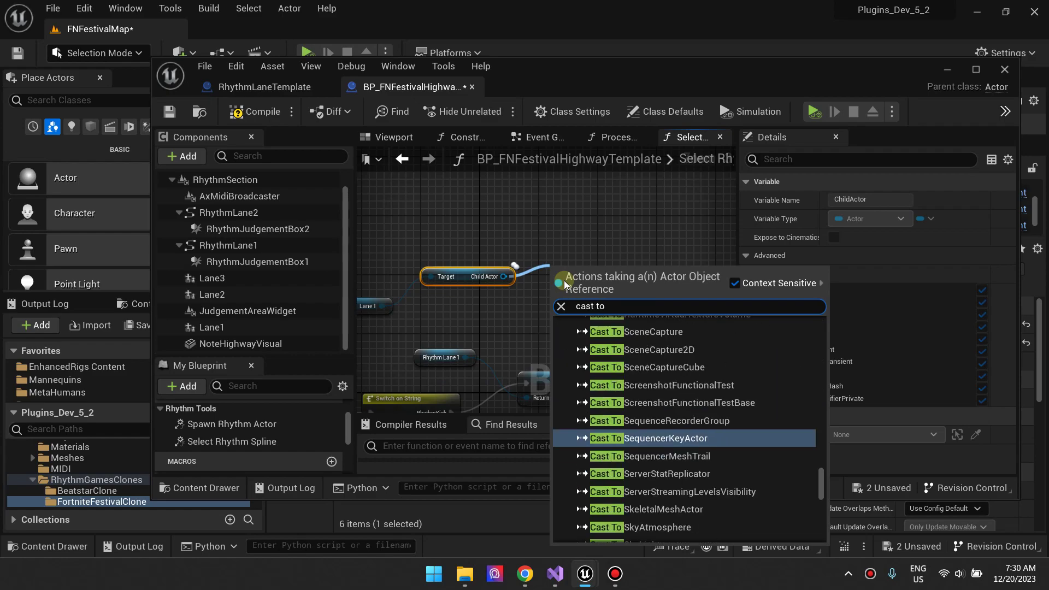
pyautogui.write(' rhy')
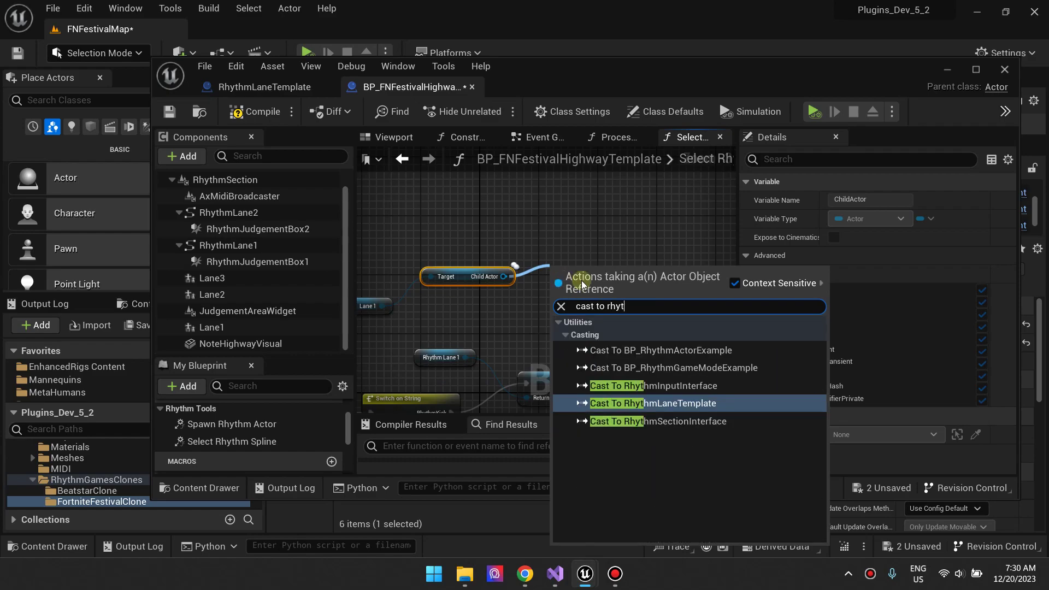
pyautogui.write('t')
pyautogui.click(683, 403)
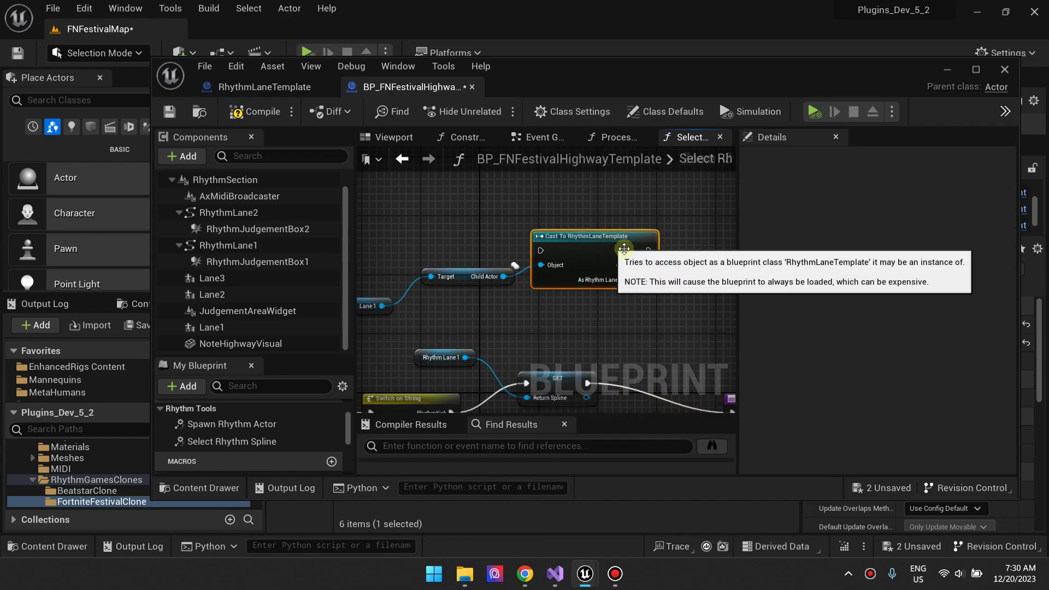
pyautogui.moveTo(623, 249); pyautogui.dragTo(585, 242, button='right')
# Get the TheSpline variable from the cast's As Rhythm Lane Template output
pyautogui.moveTo(610, 275); pyautogui.dragTo(631, 271)
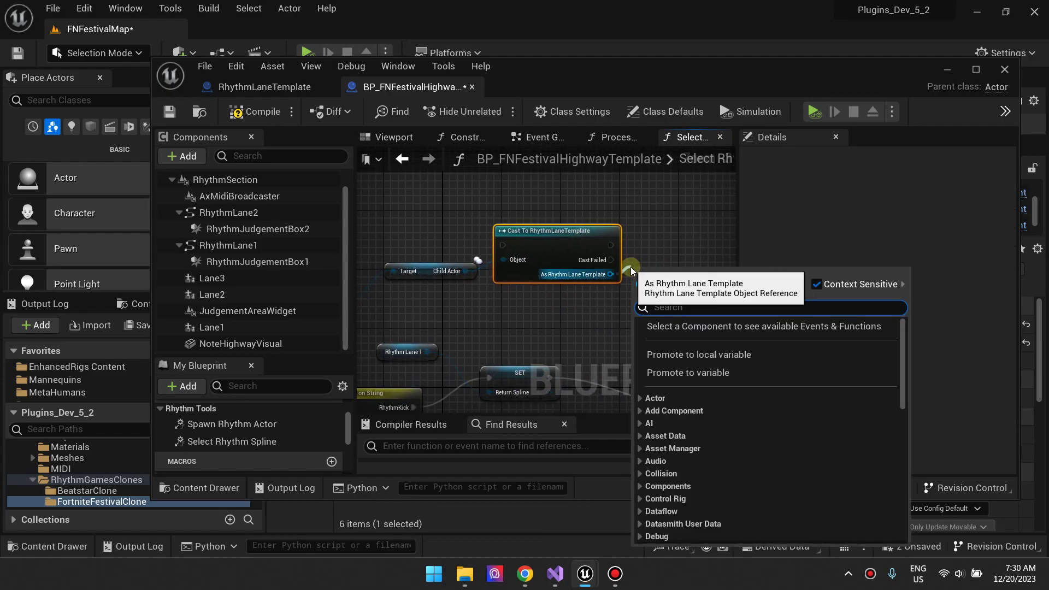
pyautogui.write('spline')
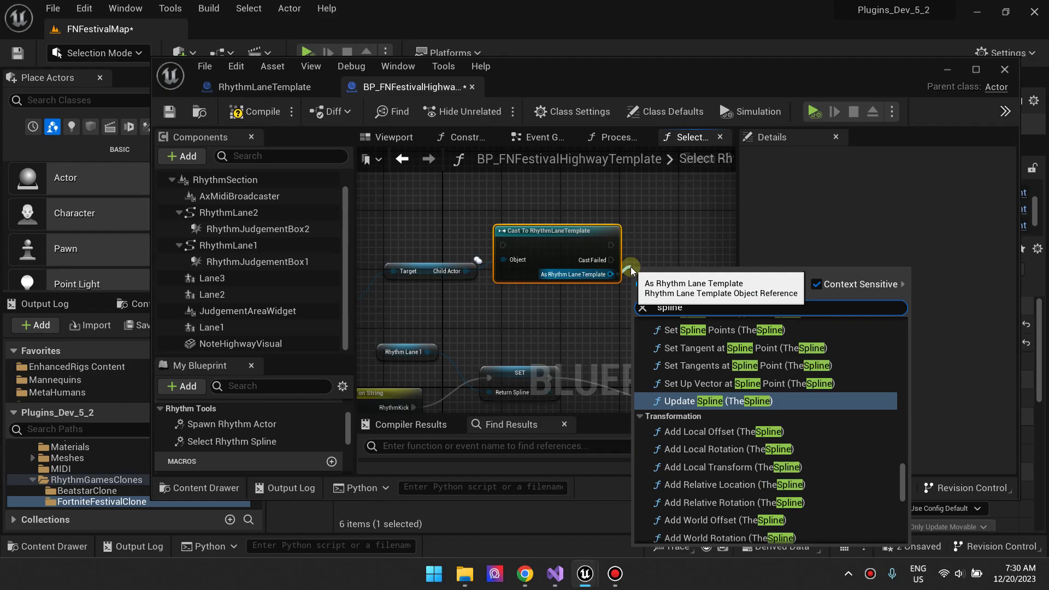
pyautogui.scroll(10, 766, 314)
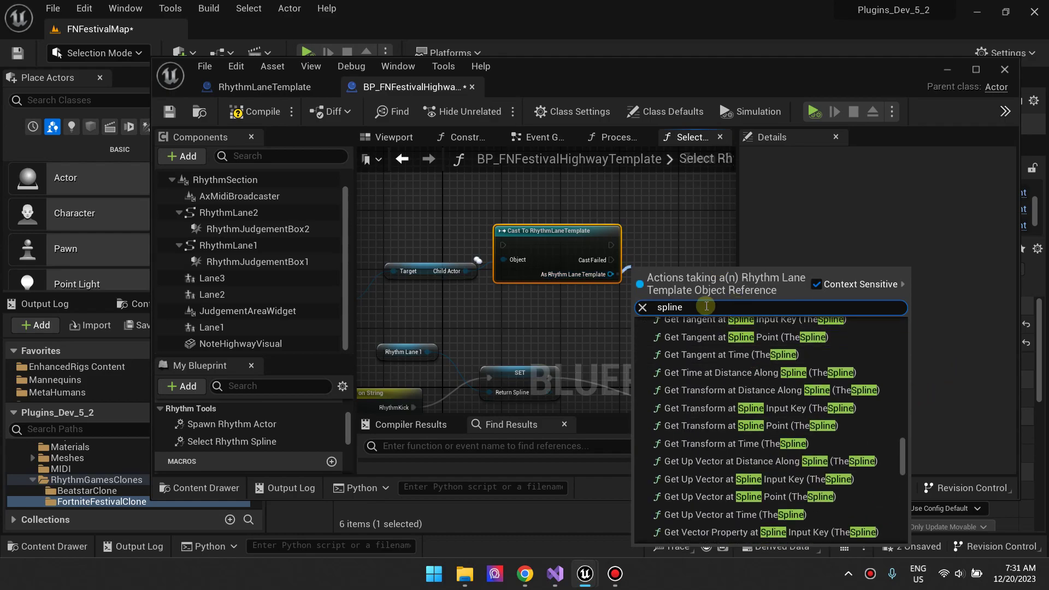
pyautogui.write('Get the spl')
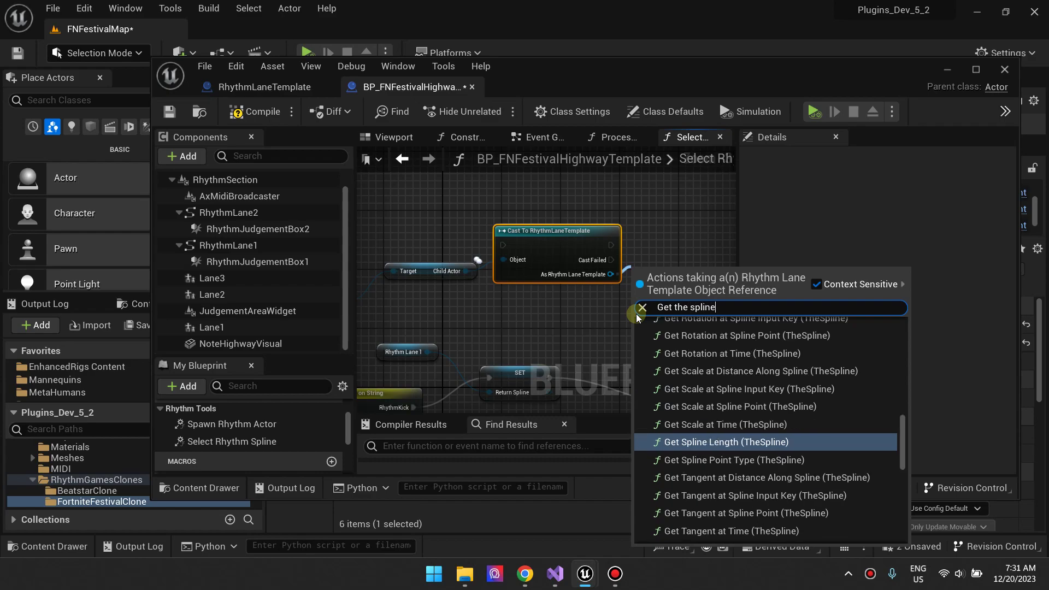
pyautogui.scroll(15, 902, 387)
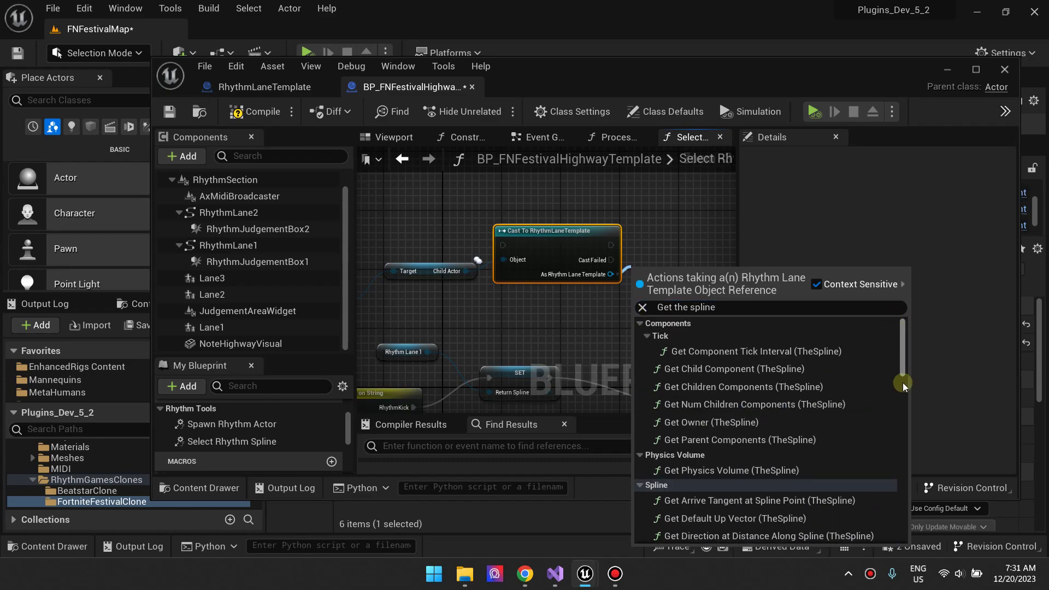
pyautogui.moveTo(902, 386); pyautogui.dragTo(927, 543)
pyautogui.click(706, 527)
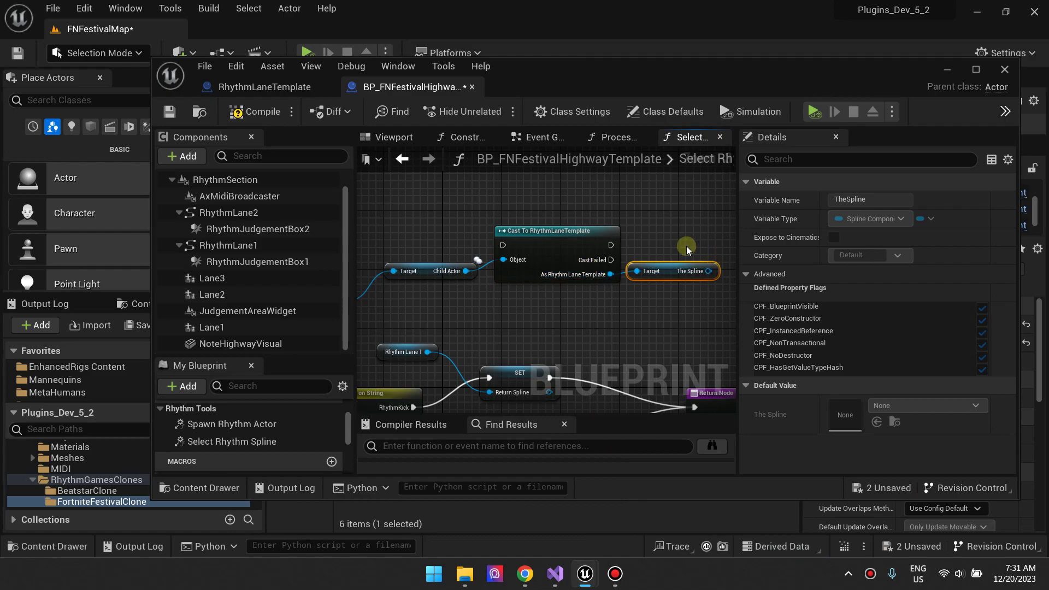
# Inspect the TheSpline and RhythmJudgementBox components in RhythmLaneTemplate, and return to the Select Rhythm Spline graph
pyautogui.click(259, 87)
pyautogui.click(239, 213)
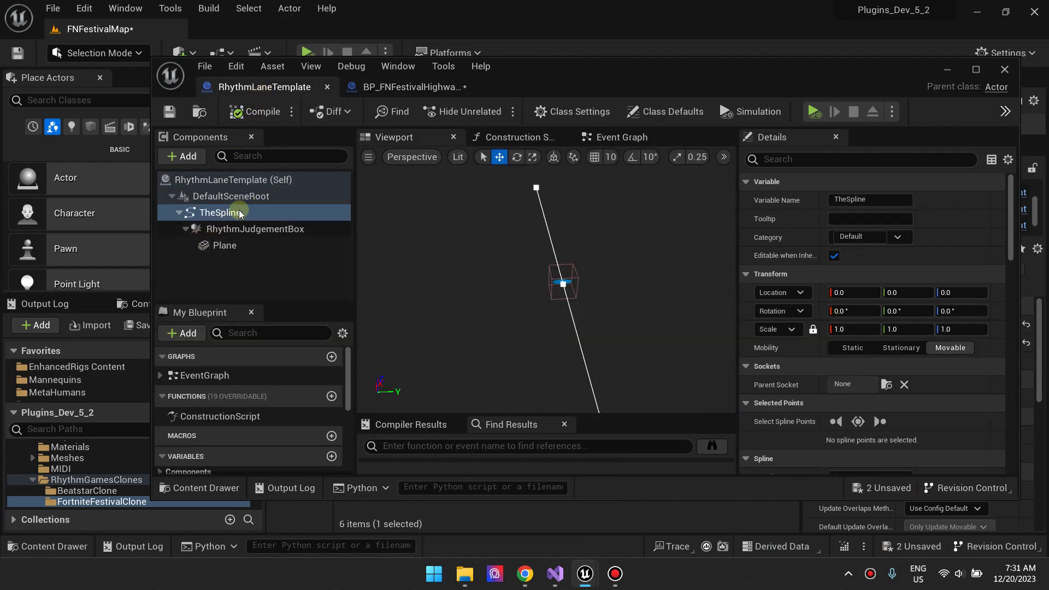
pyautogui.click(263, 228)
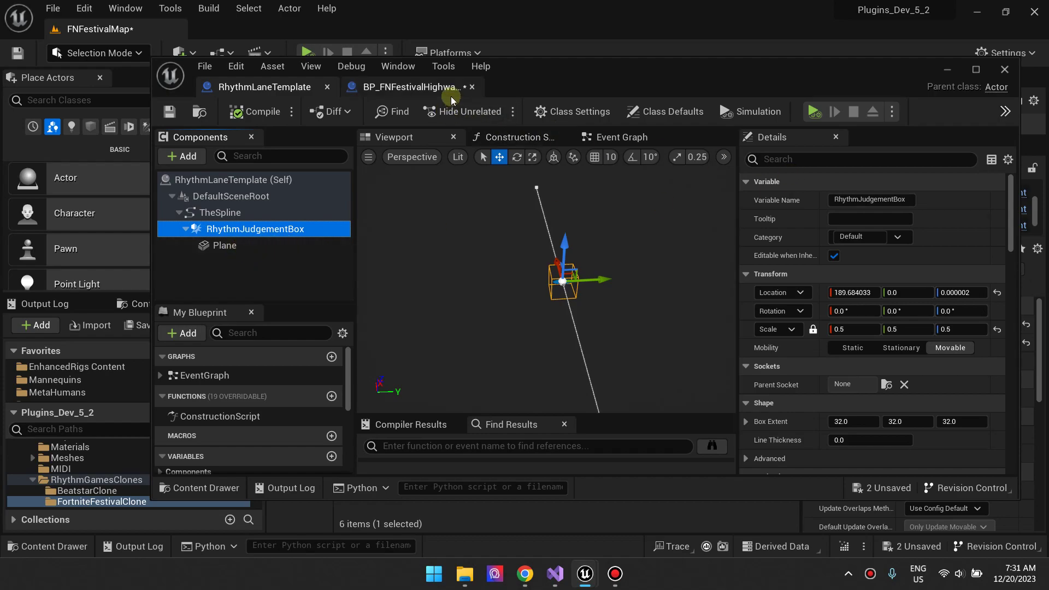
pyautogui.click(437, 88)
pyautogui.moveTo(563, 296); pyautogui.dragTo(648, 271, button='right')
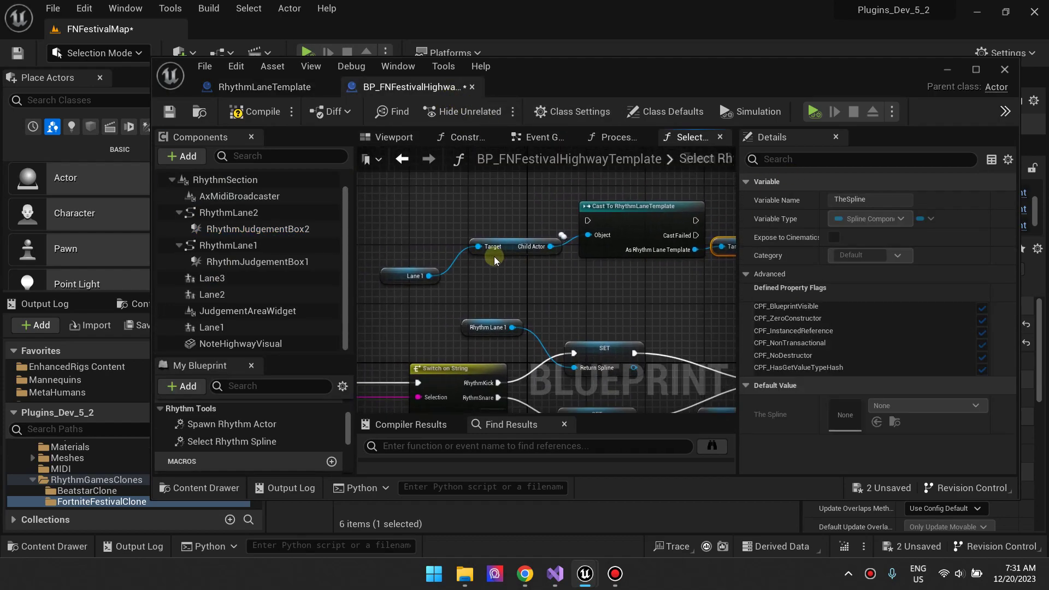
# Try wiring Lane1 directly into the RhythmLaneTemplate cast's Object input, and reconnect the Child Actor output there instead
pyautogui.moveTo(484, 225); pyautogui.dragTo(566, 272)
pyautogui.click(566, 277)
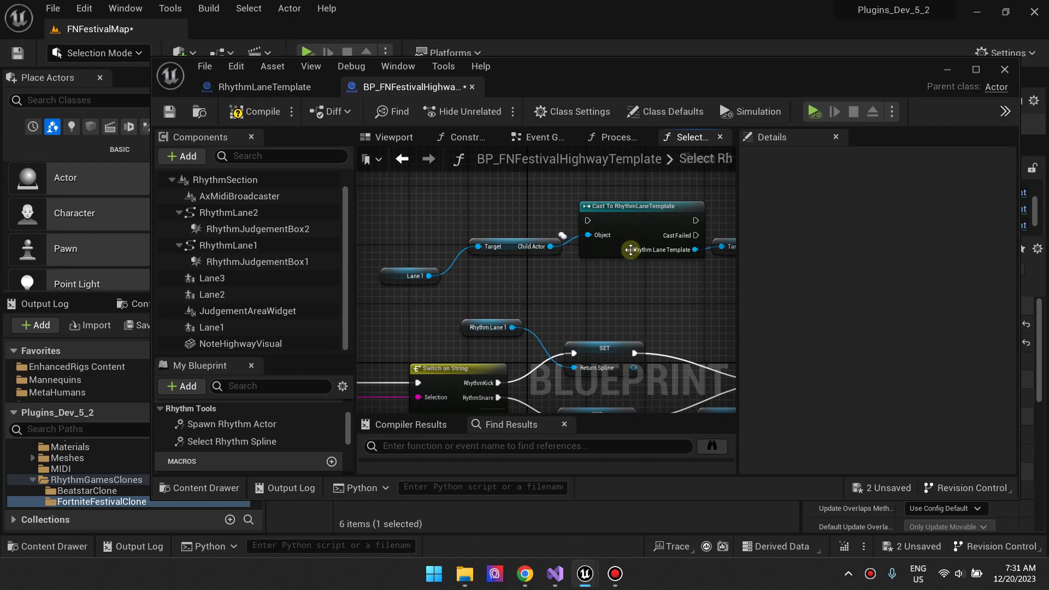
pyautogui.moveTo(582, 291); pyautogui.dragTo(532, 297, button='right')
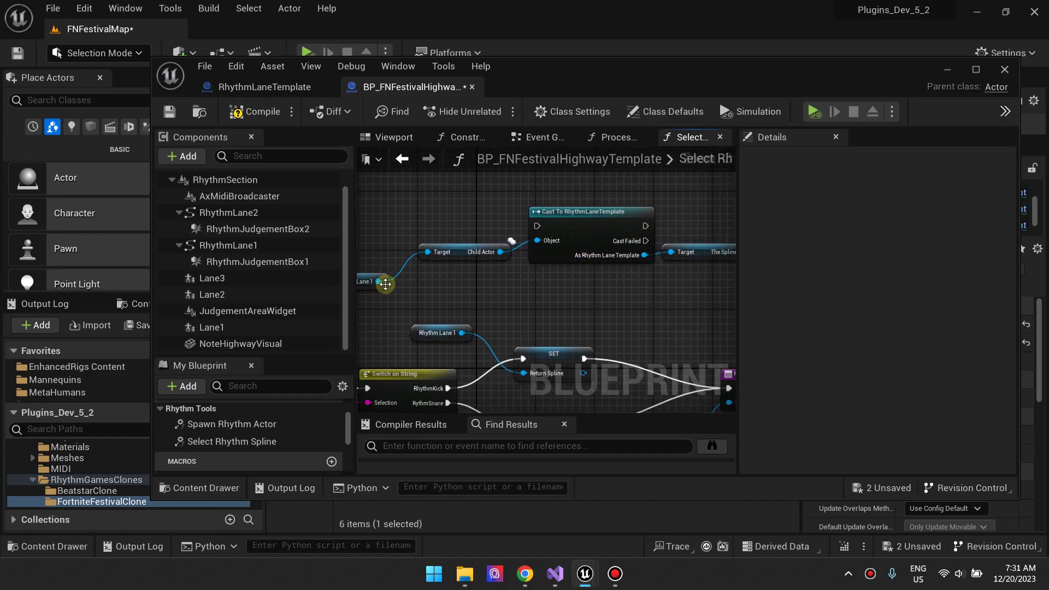
pyautogui.moveTo(385, 283); pyautogui.dragTo(548, 241)
pyautogui.moveTo(570, 276); pyautogui.dragTo(522, 287, button='right')
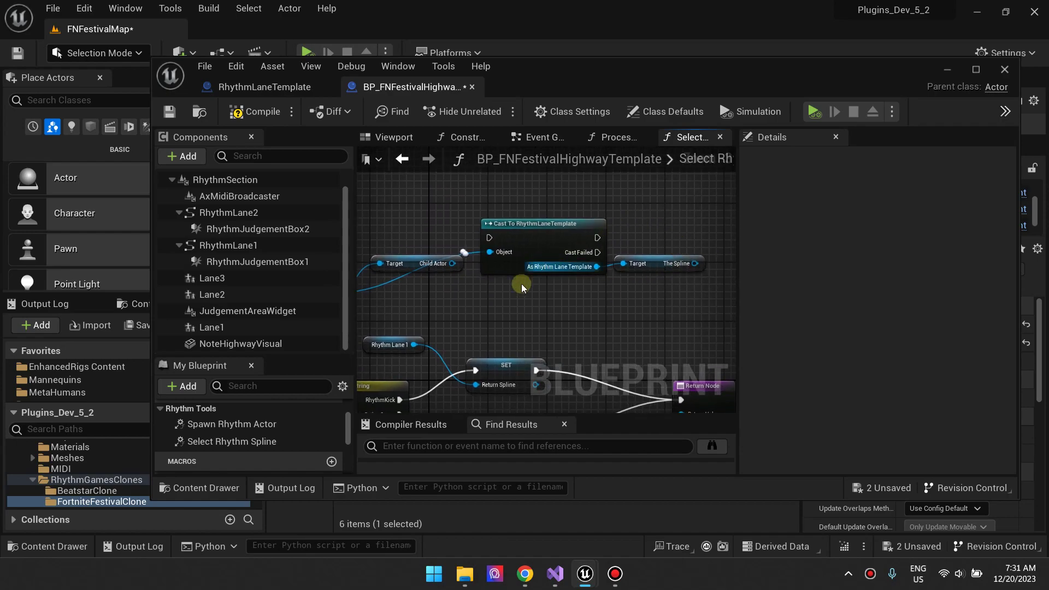
pyautogui.moveTo(408, 258); pyautogui.dragTo(405, 235)
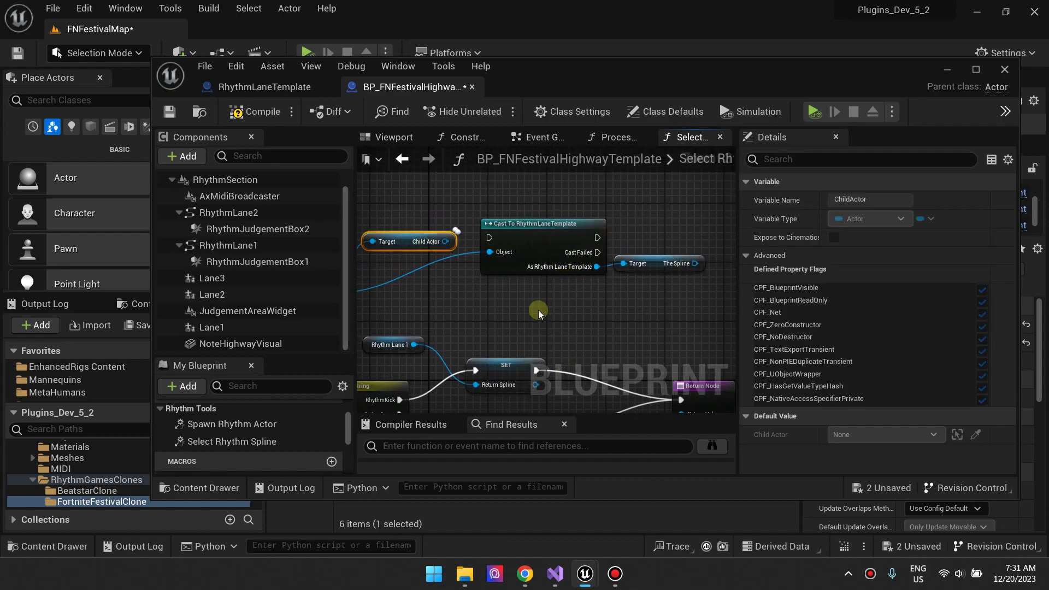
pyautogui.moveTo(538, 313); pyautogui.dragTo(653, 307, button='right')
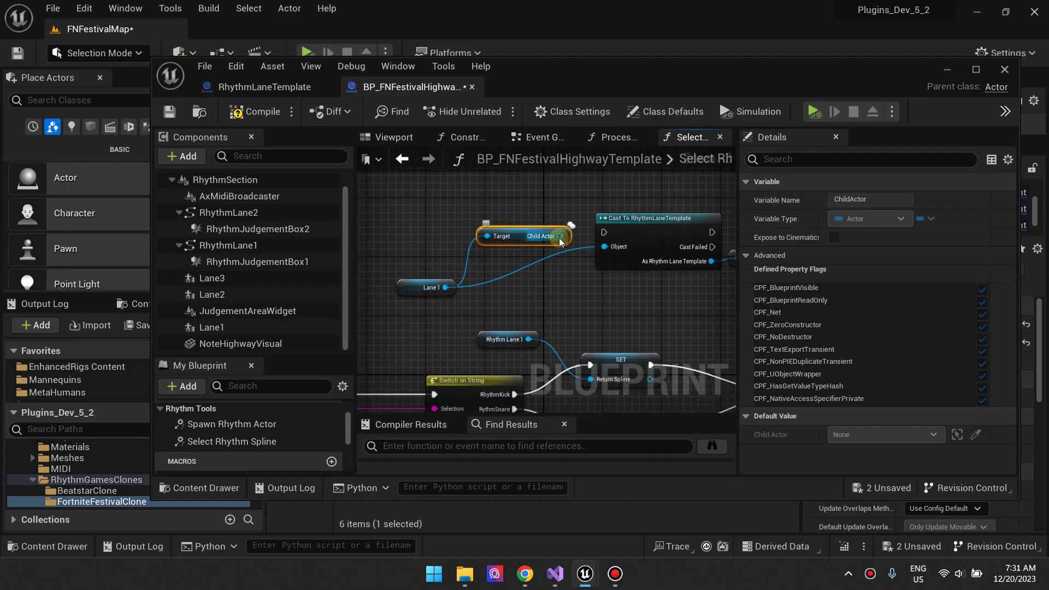
pyautogui.moveTo(560, 236); pyautogui.dragTo(604, 246)
# Delete the Lane1, Child Actor, Cast To RhythmLaneTemplate and The Spline nodes from the Select Rhythm Spline graph
pyautogui.scroll(-2, 632, 279)
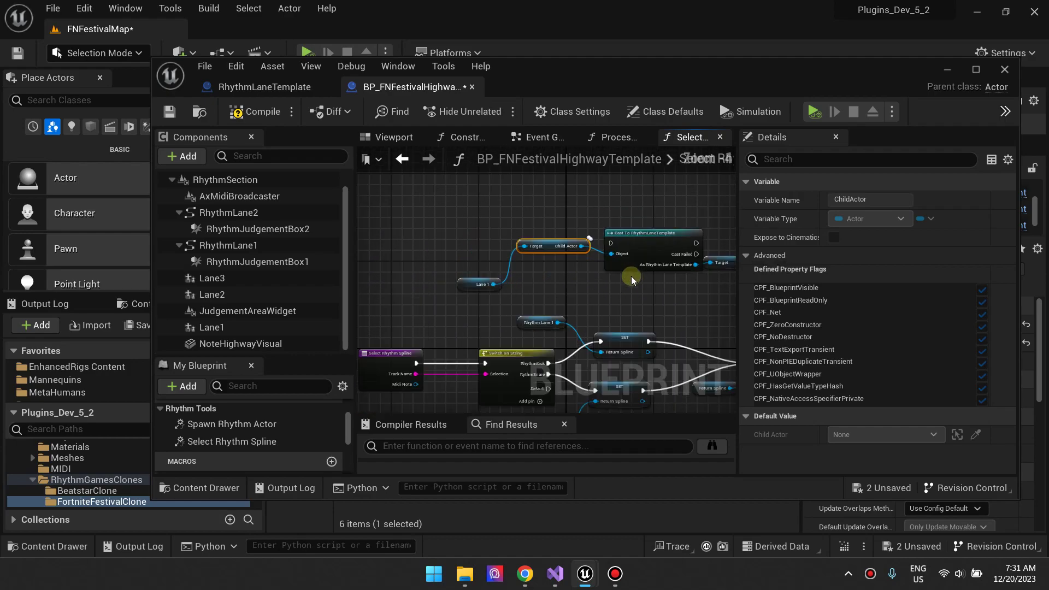
pyautogui.moveTo(632, 279); pyautogui.dragTo(536, 288, button='right')
pyautogui.moveTo(642, 270); pyautogui.dragTo(663, 265)
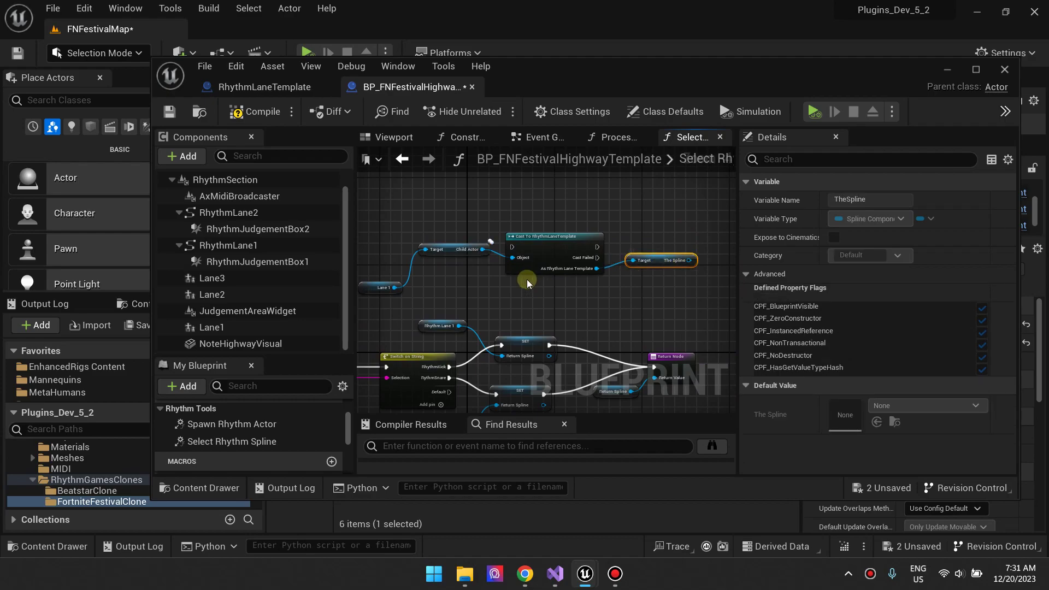
pyautogui.moveTo(383, 225); pyautogui.dragTo(640, 310)
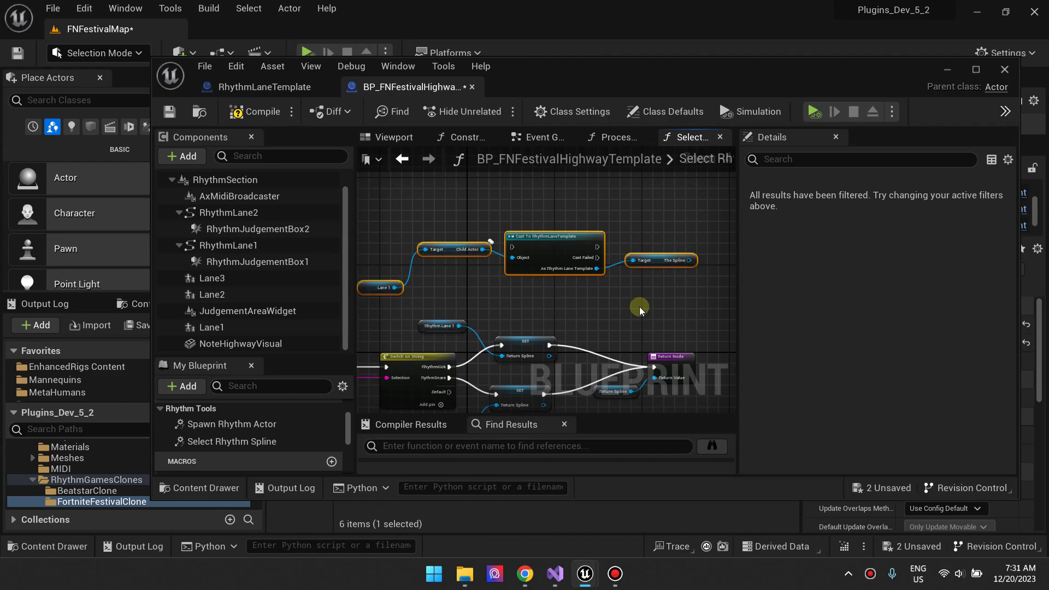
pyautogui.press('Delete')
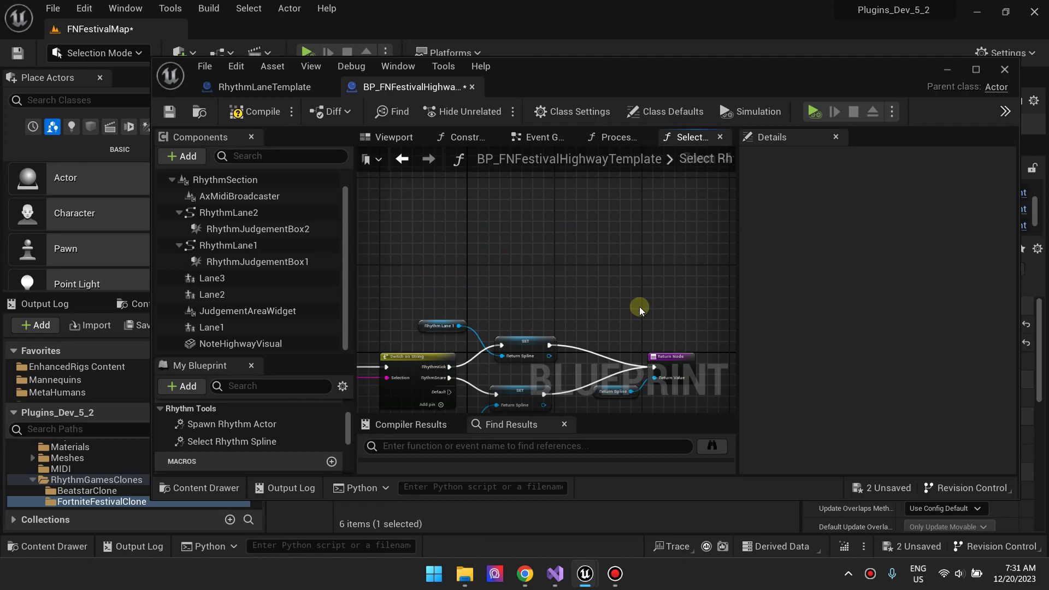
# Examine Lane3, Lane2 and Lane1 up close in the highway blueprint's viewport and review Lane1's Child Actor Component settings
pyautogui.click(289, 88)
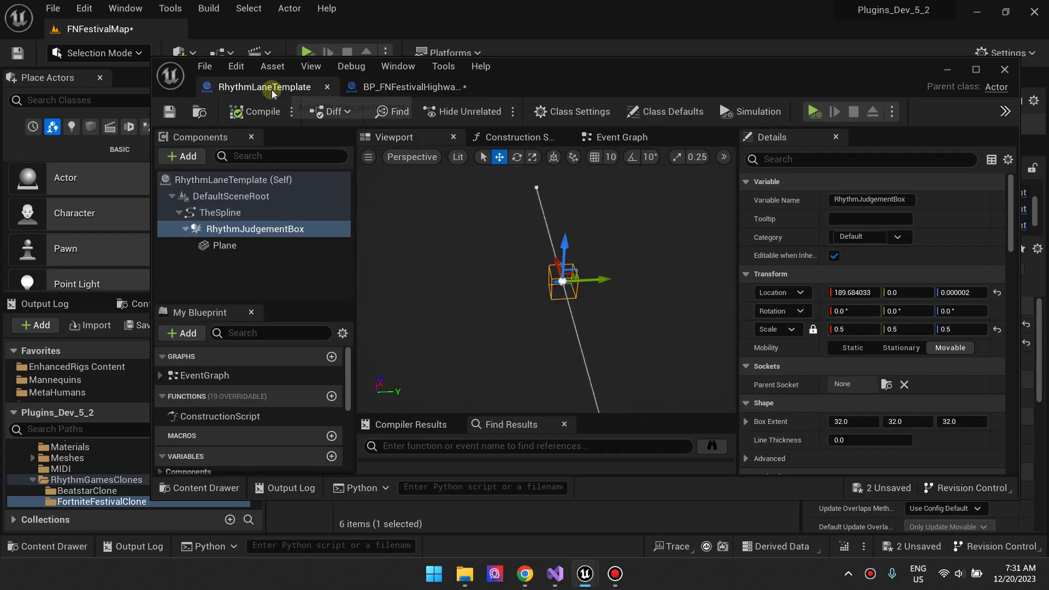
pyautogui.click(432, 88)
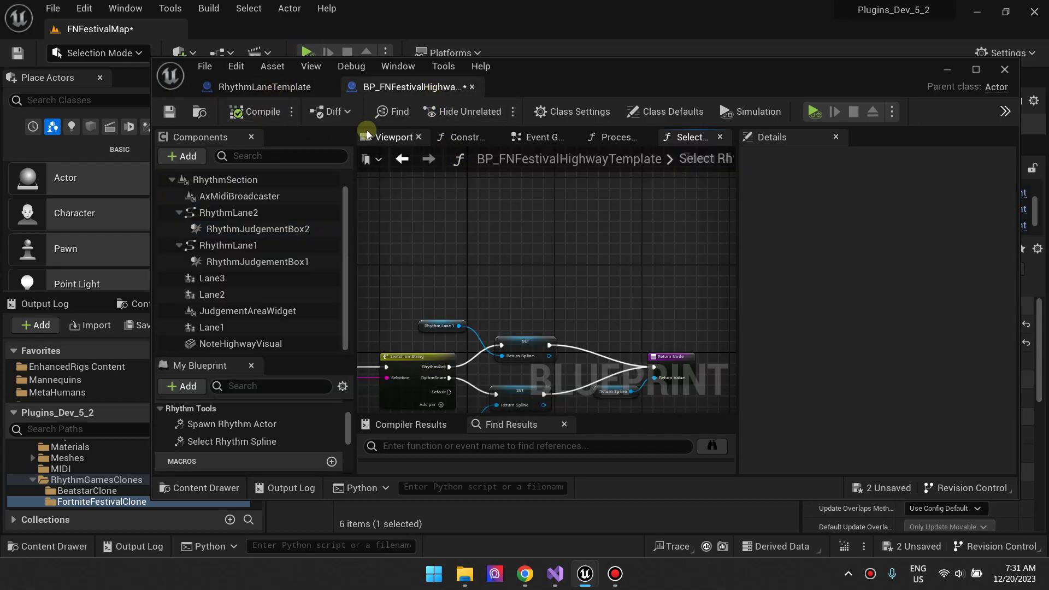
pyautogui.click(391, 137)
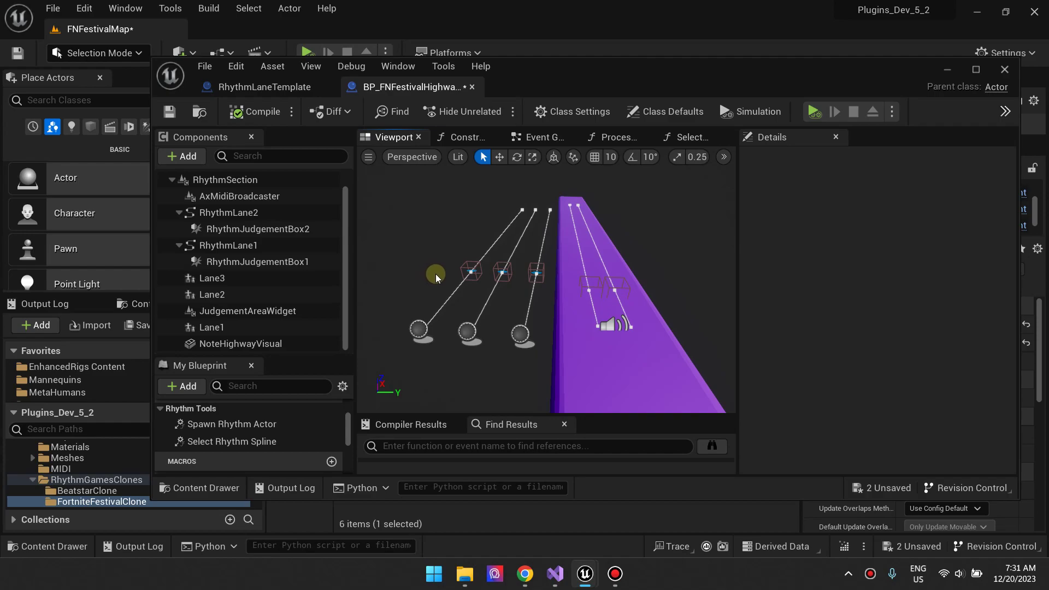
pyautogui.moveTo(439, 279)
pyautogui.mouseDown(button='right')
pyautogui.moveTo(508, 290)
pyautogui.moveTo(433, 281)
pyautogui.mouseUp(button='right')
pyautogui.press('a')
pyautogui.press('w')
pyautogui.click(480, 295)
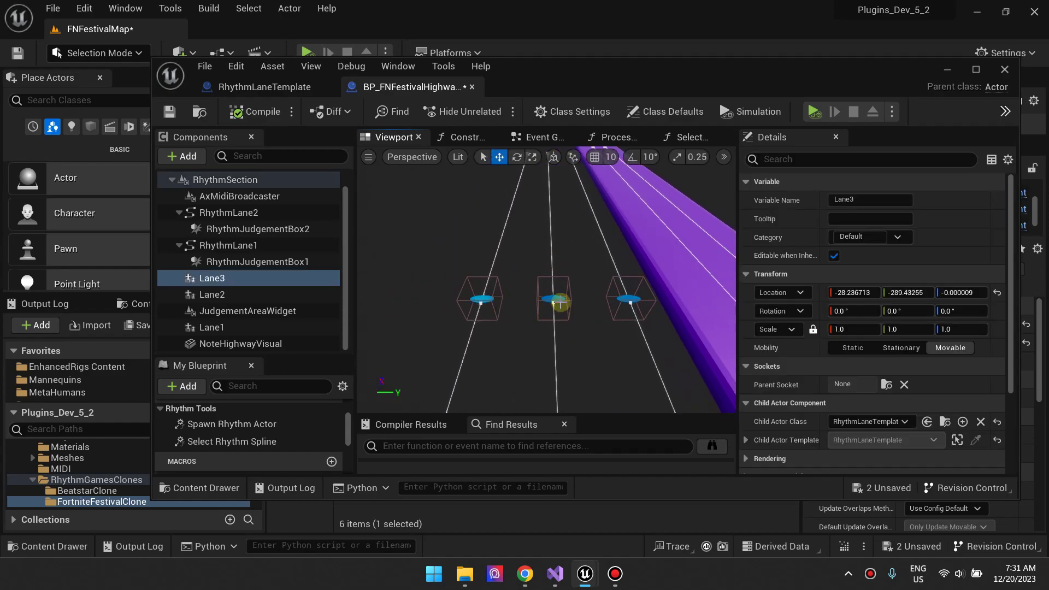
pyautogui.click(554, 302)
pyautogui.click(634, 306)
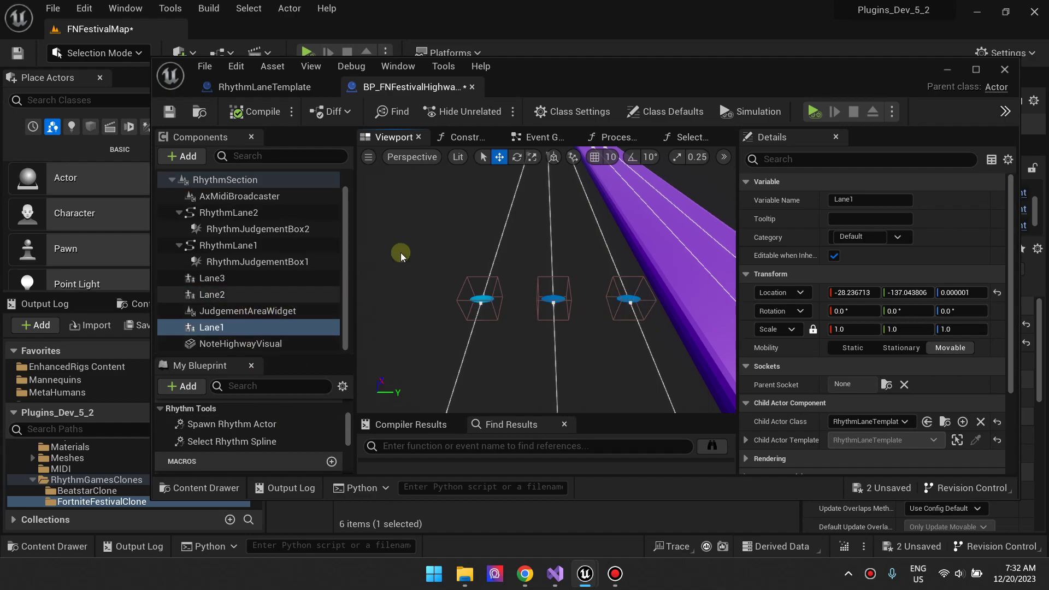
pyautogui.scroll(-3, 876, 323)
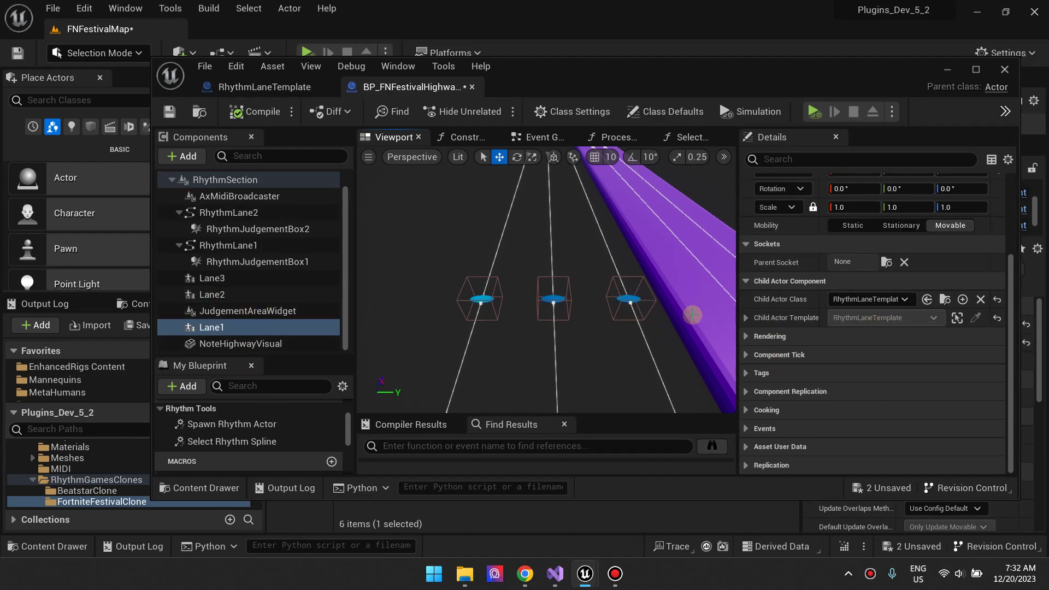
# Inspect the three child actor lanes in the highway viewport and compare them with the RhythmLaneTemplate blueprint they are built from
pyautogui.click(480, 300)
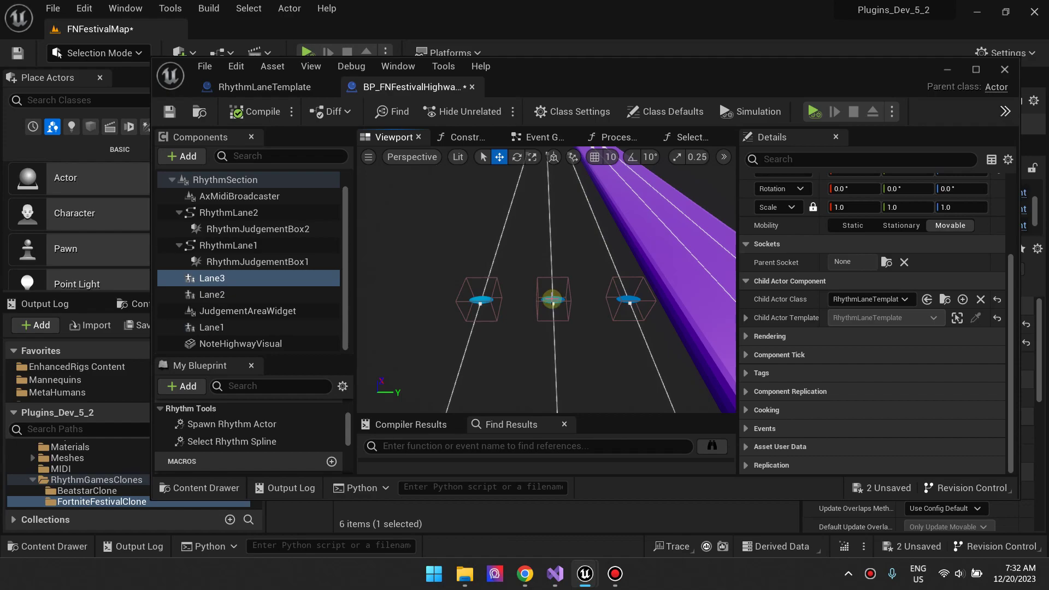
pyautogui.click(552, 299)
pyautogui.click(628, 300)
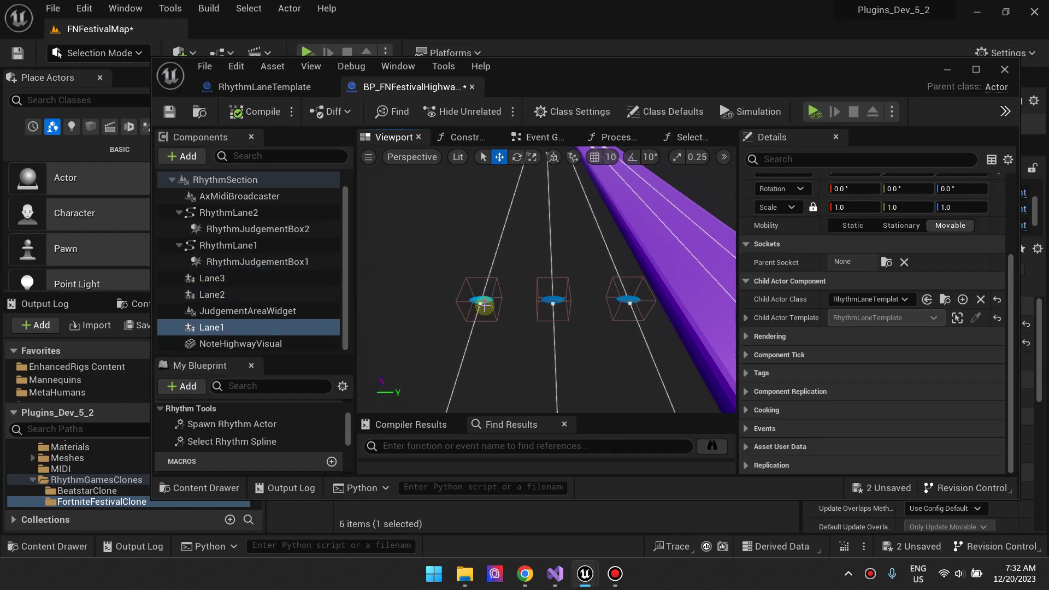
pyautogui.click(481, 300)
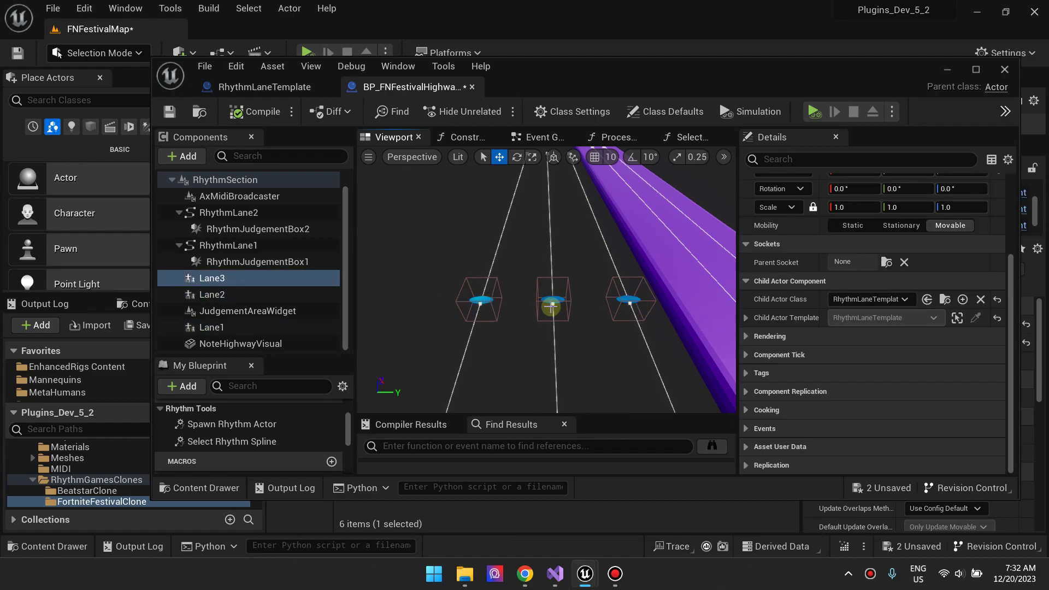
pyautogui.click(276, 89)
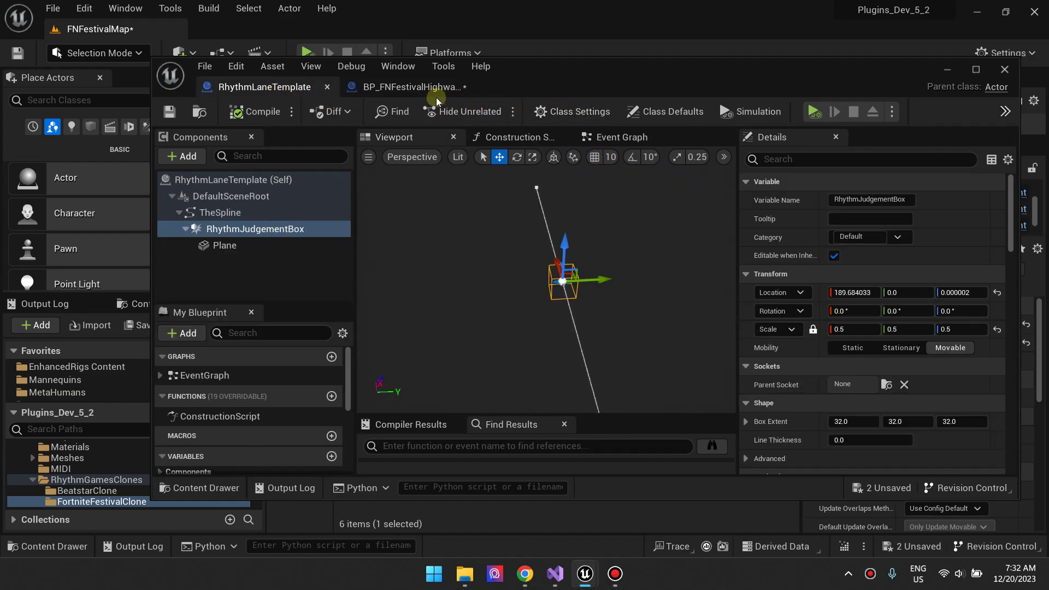
pyautogui.click(407, 87)
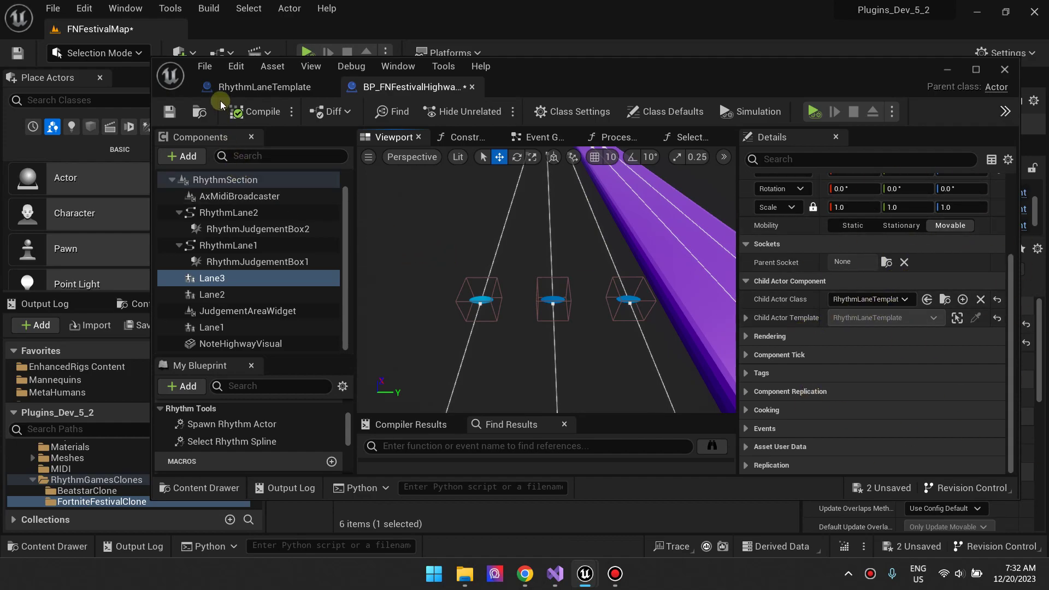
# Select the Lane1 component and view all three lanes at full length beside the purple note highway
pyautogui.click(244, 330)
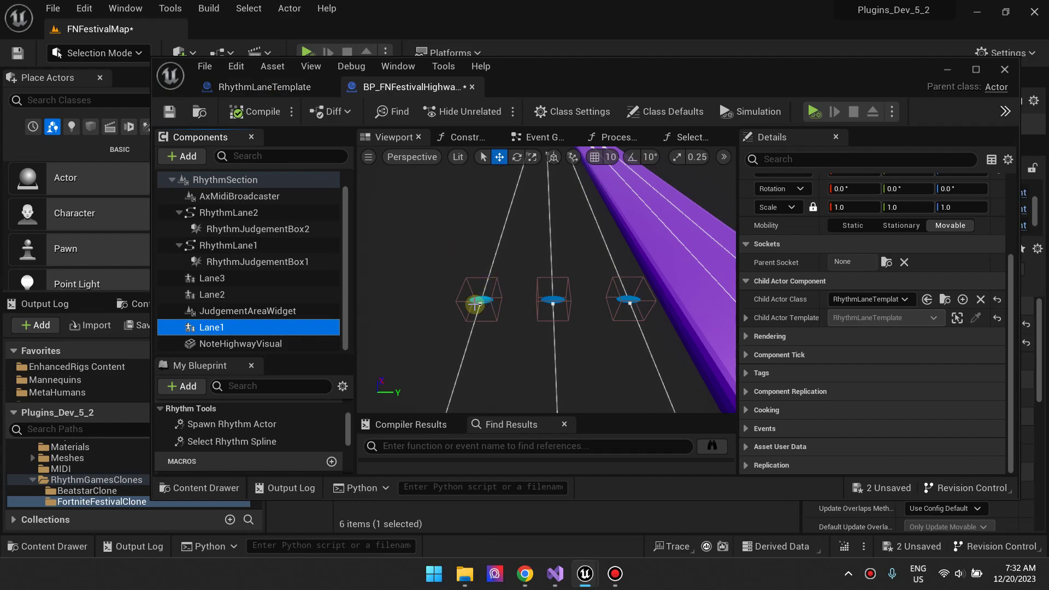
pyautogui.moveTo(624, 291); pyautogui.dragTo(622, 290, button='right')
pyautogui.press('s')
pyautogui.press('a')
pyautogui.press('w')
pyautogui.press('d')
pyautogui.press('s')
pyautogui.moveTo(530, 290); pyautogui.dragTo(577, 367, button='right')
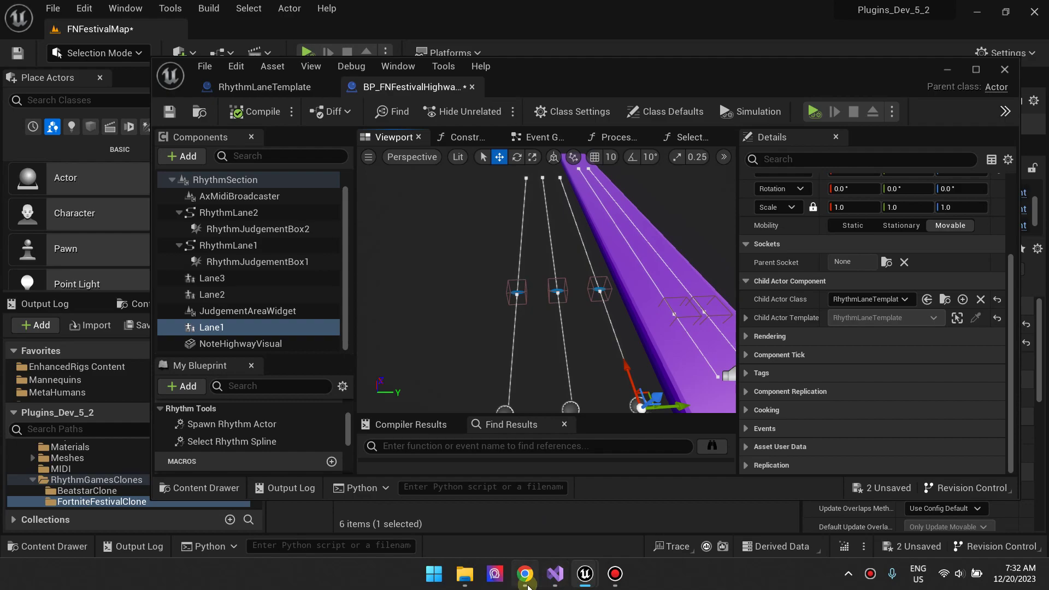
# Switch to Chrome and review the Fortnite Festival gameplay image and the Midi Engine: Rhythm Tools Bundle marketplace page
pyautogui.click(526, 580)
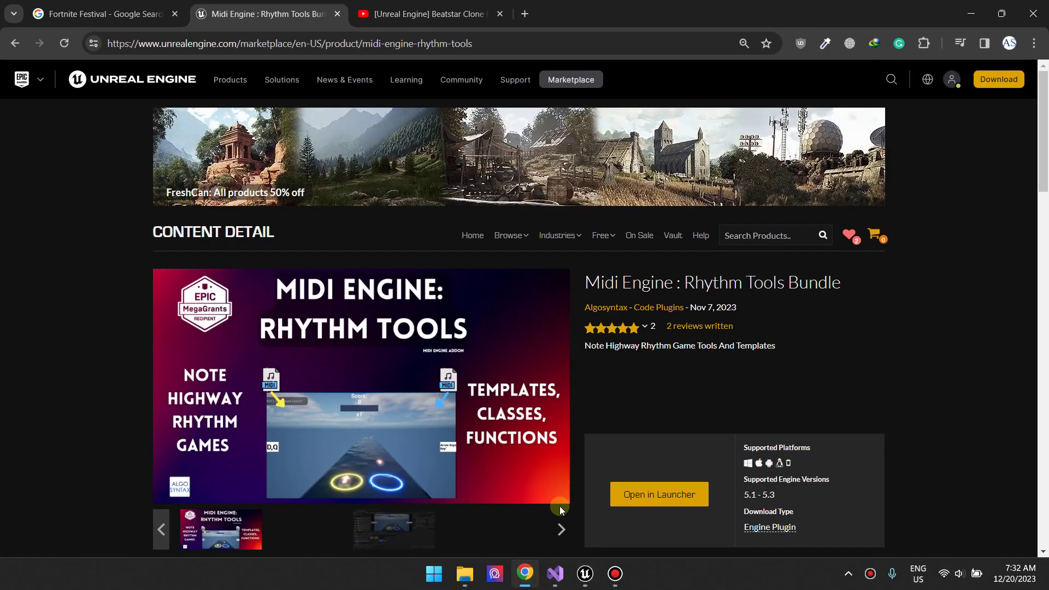
pyautogui.click(109, 4)
pyautogui.rightClick(770, 458)
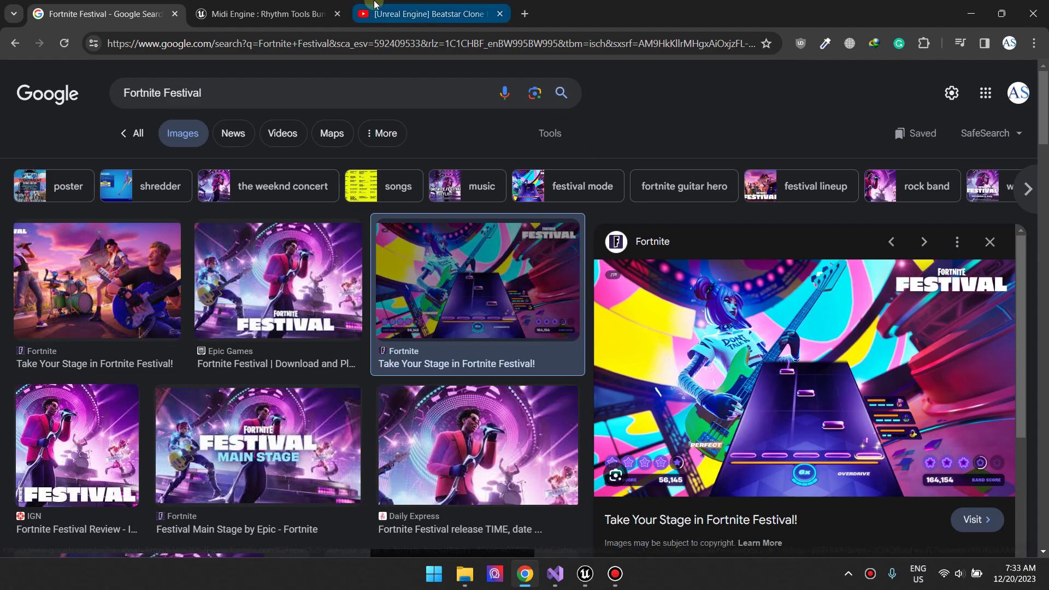
pyautogui.click(262, 14)
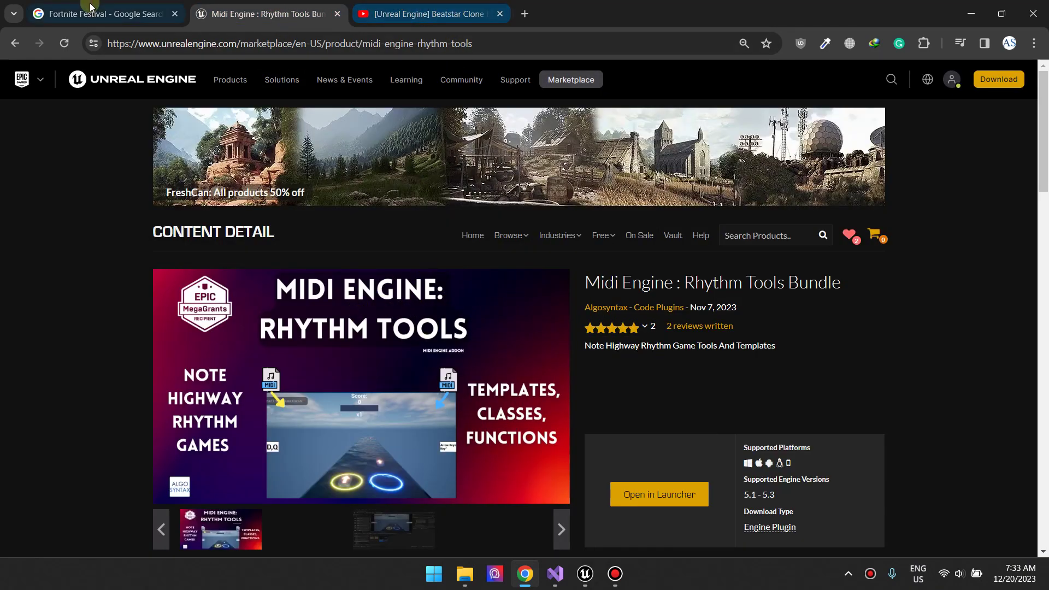
# Skim the Beatstar Clone Part 2: Judgement Area video and the Part 1 Rhythm Tools plugin video on YouTube
pyautogui.click(424, 10)
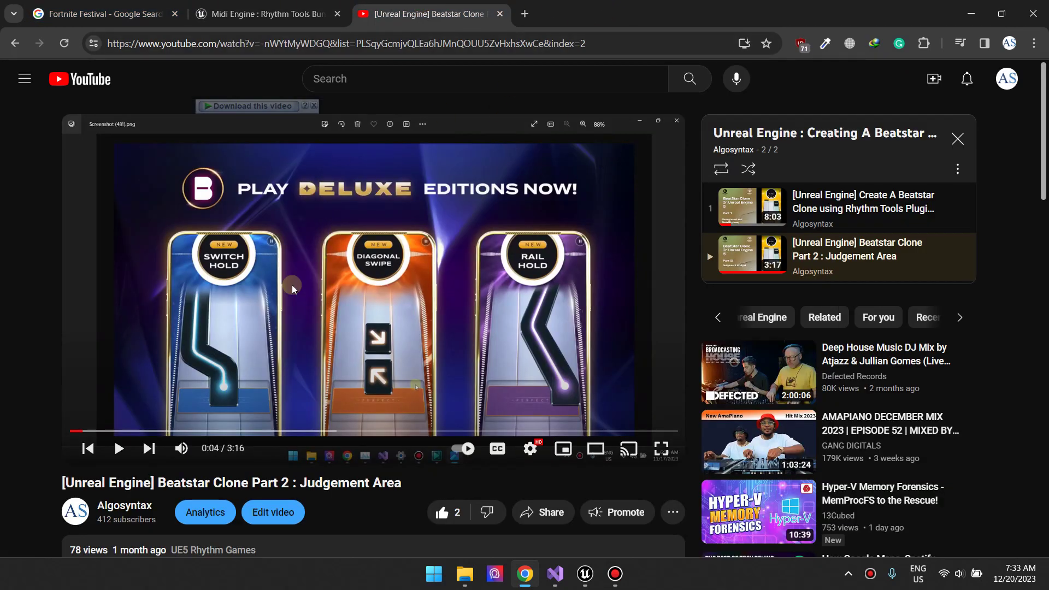
pyautogui.click(124, 432)
pyautogui.click(215, 431)
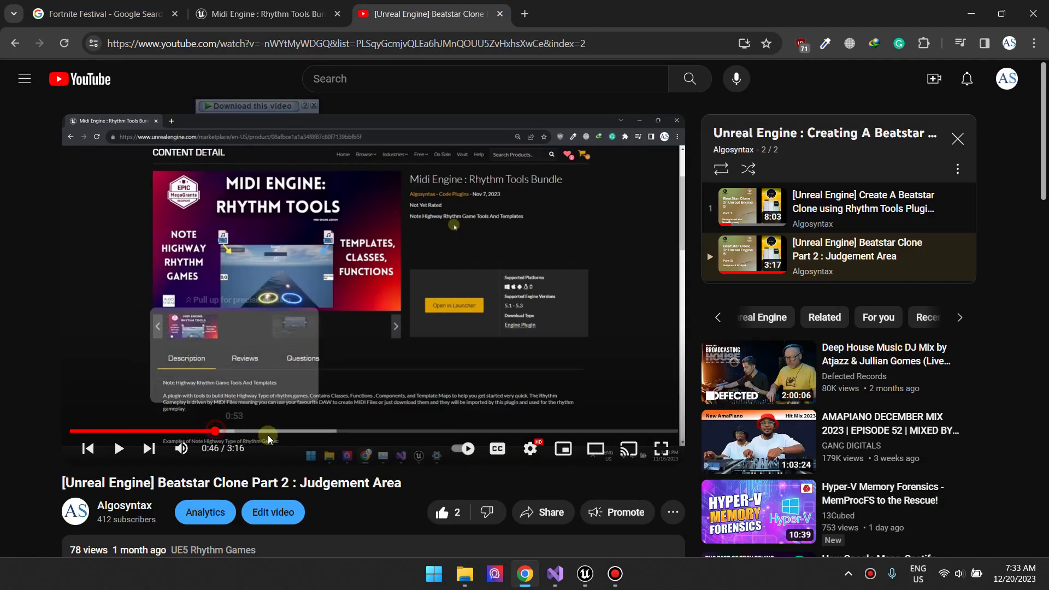
pyautogui.click(284, 431)
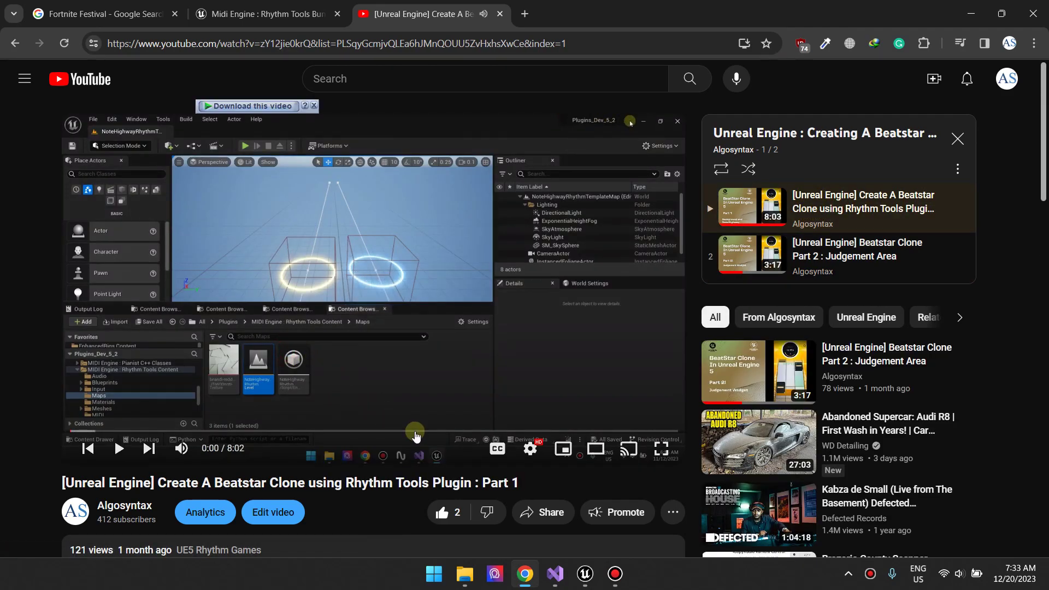
pyautogui.moveTo(475, 432); pyautogui.dragTo(100, 435)
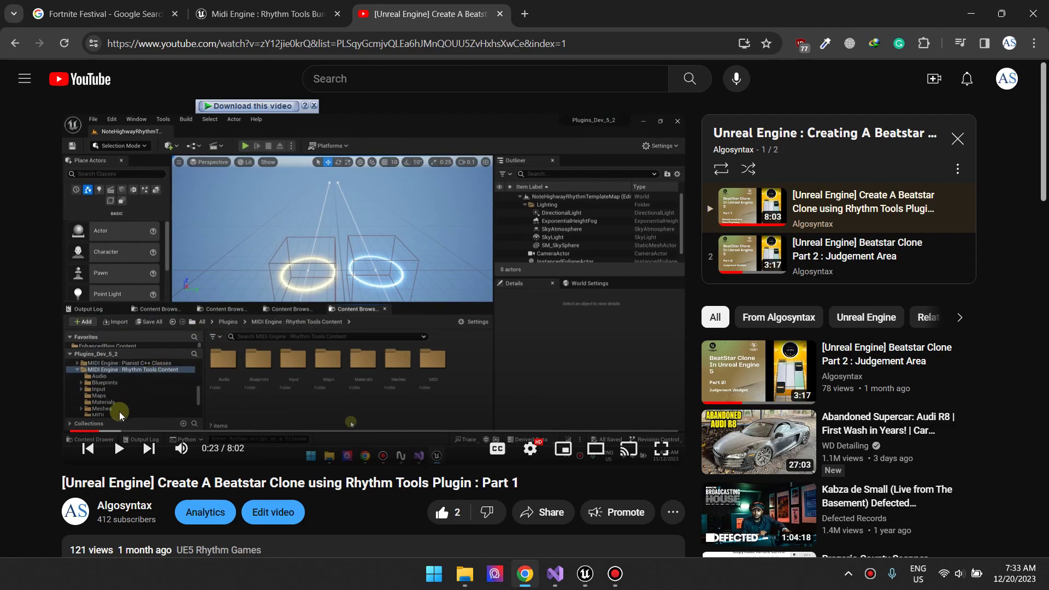
pyautogui.click(151, 379)
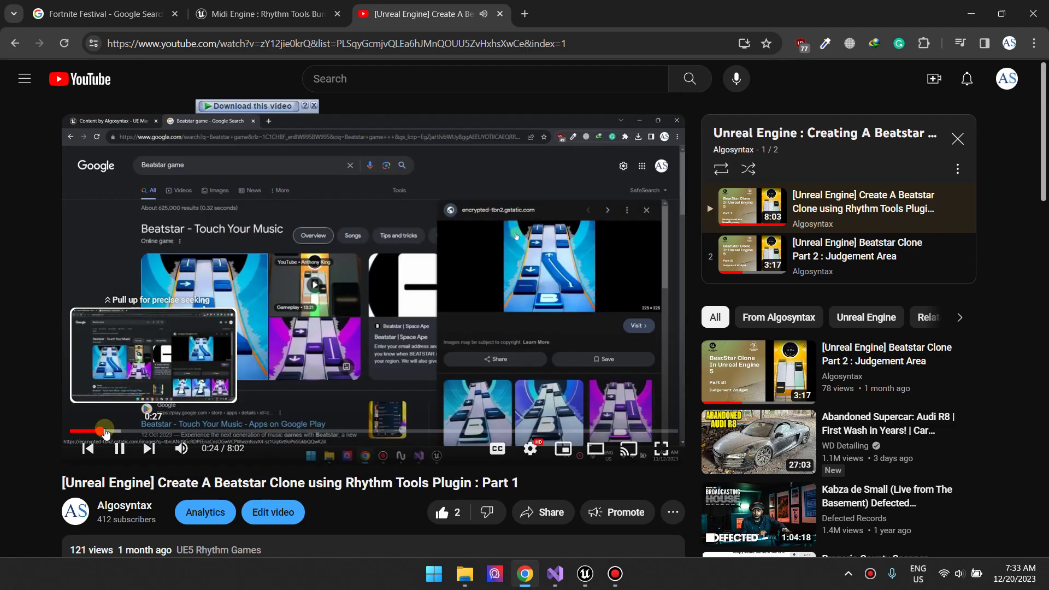
pyautogui.click(345, 302)
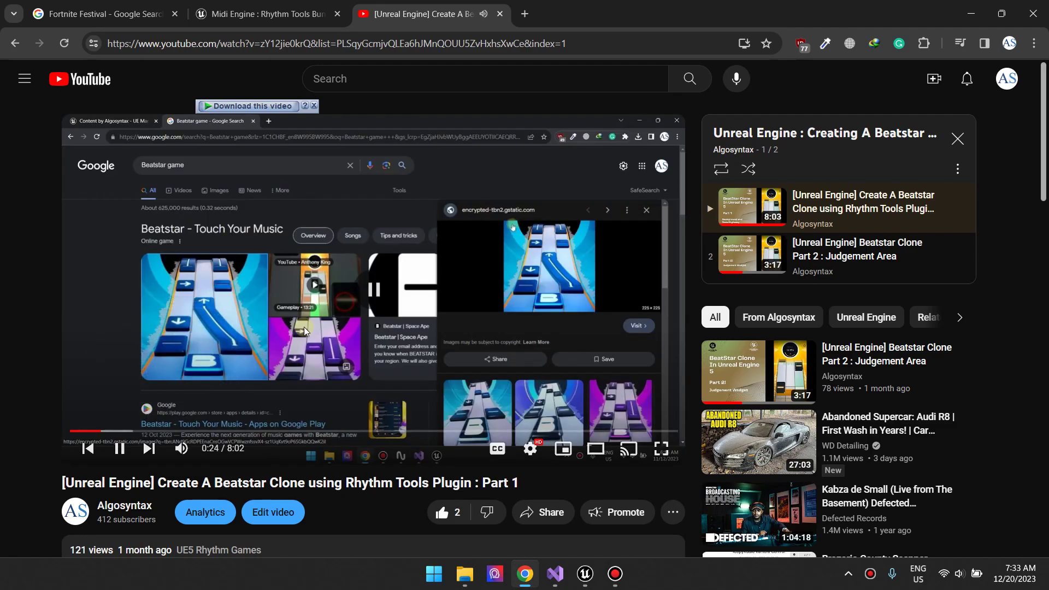
pyautogui.click(232, 345)
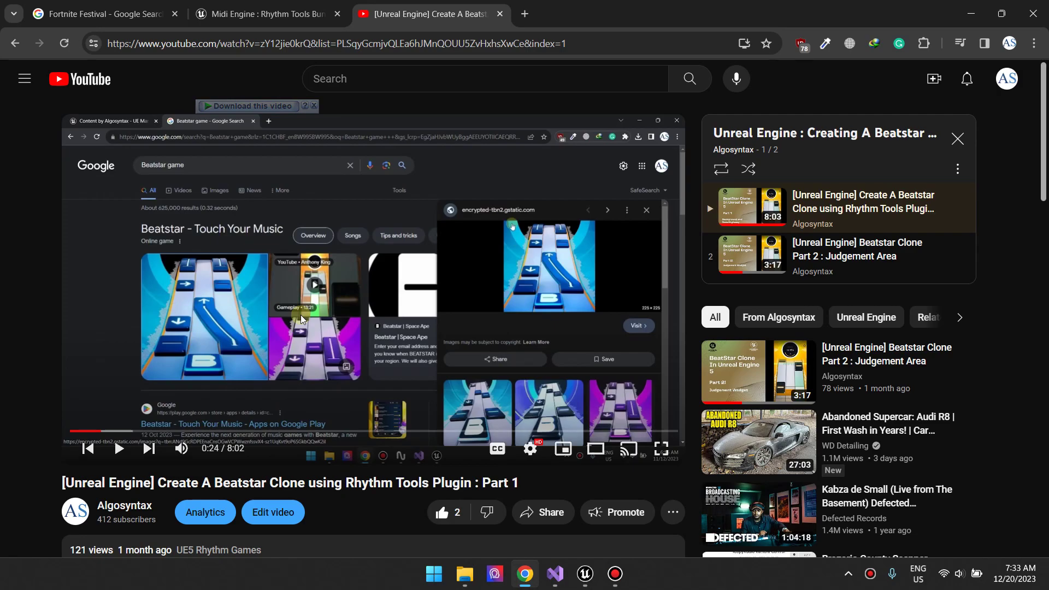
# Revisit the Rhythm Tools Bundle marketplace page, and switch back to the highway blueprint in Unreal Editor
pyautogui.click(306, 11)
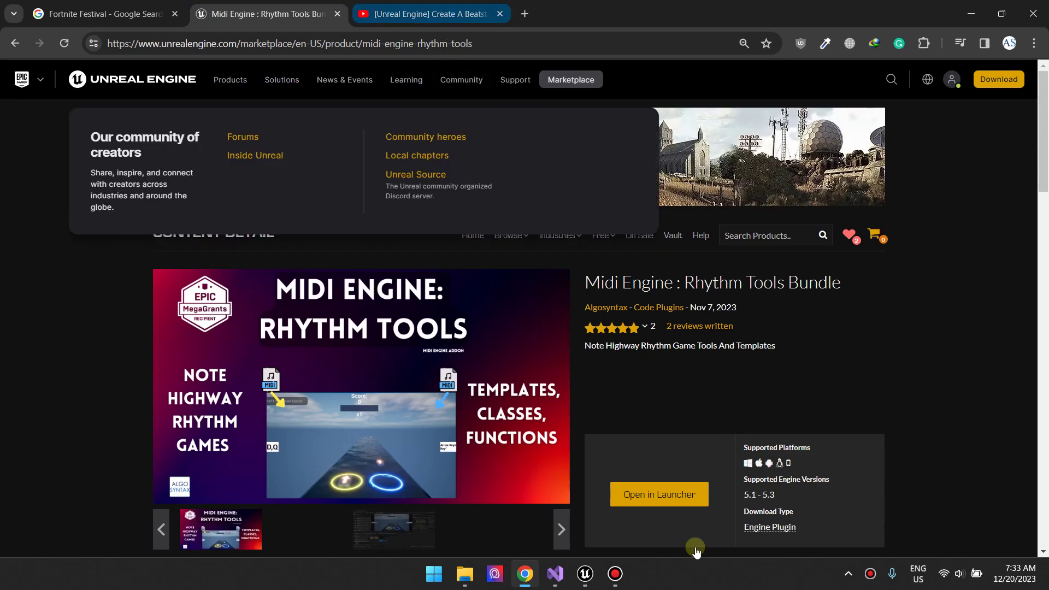
pyautogui.moveTo(579, 574)
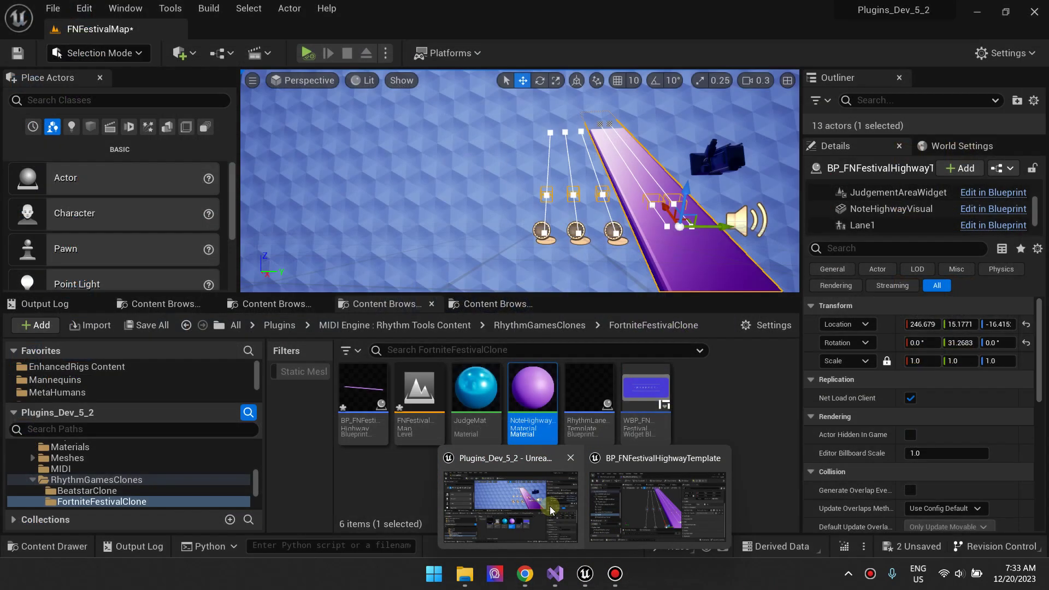
pyautogui.click(658, 505)
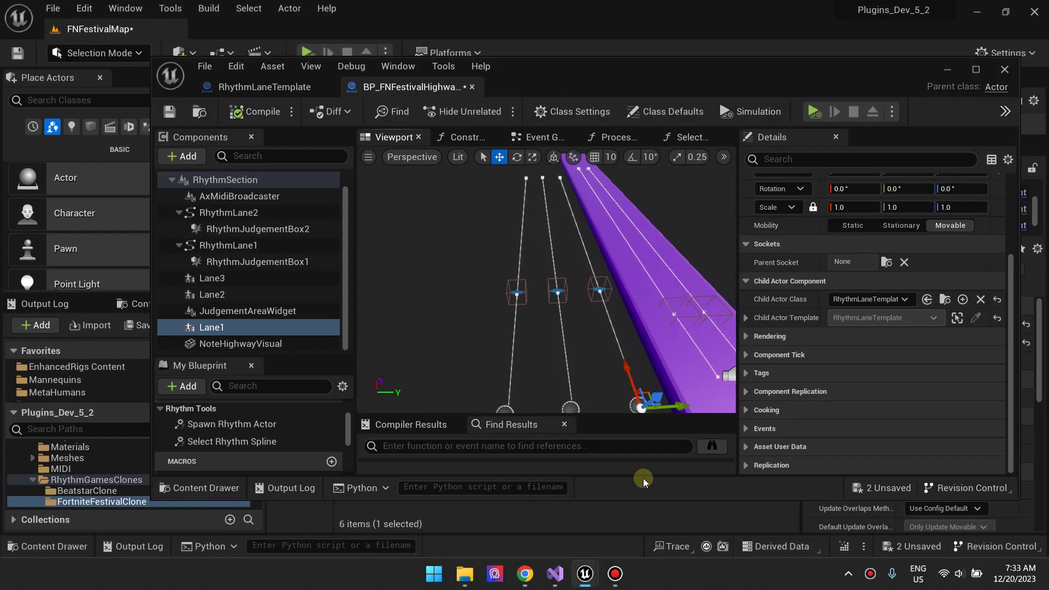